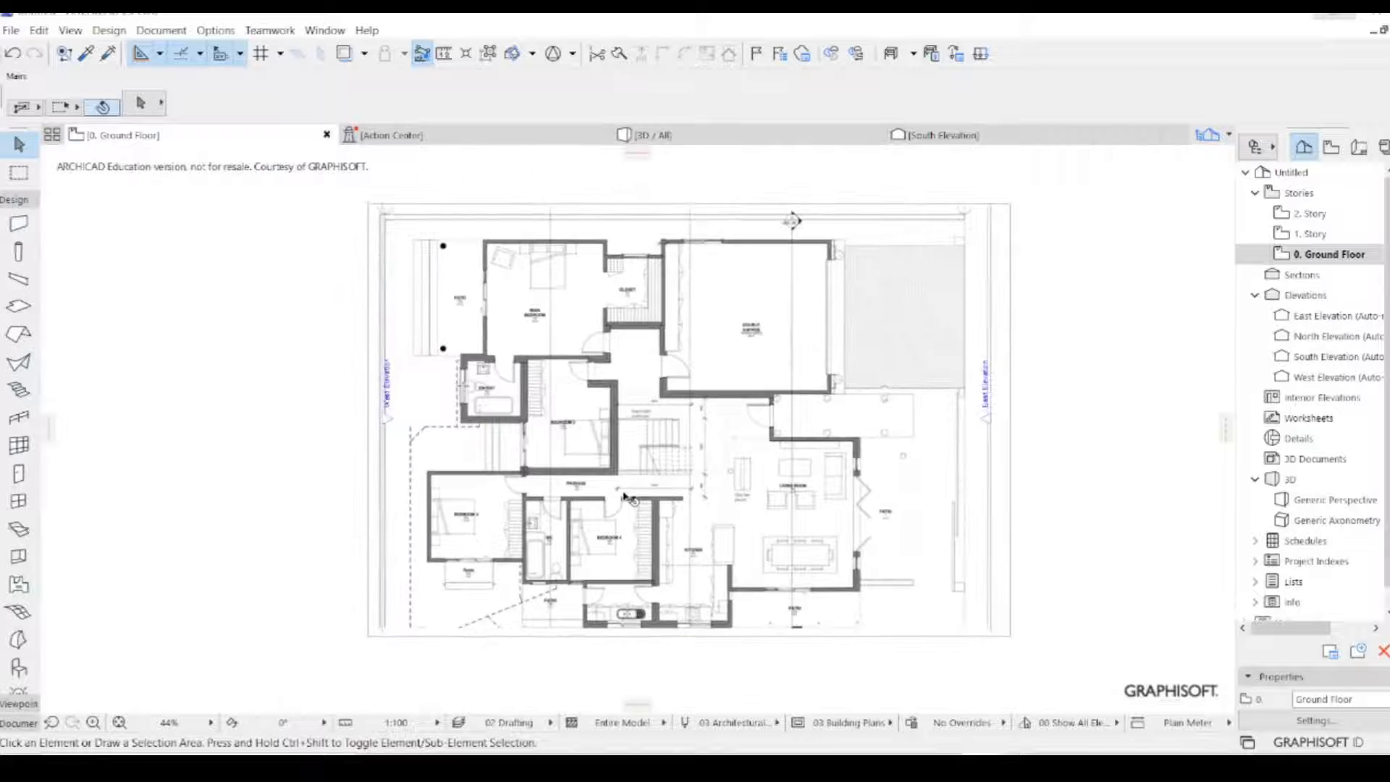
- Examine the ground floor plan image and the 3240 dimension in the passage below the staircase
scroll(621, 500, up, 2)
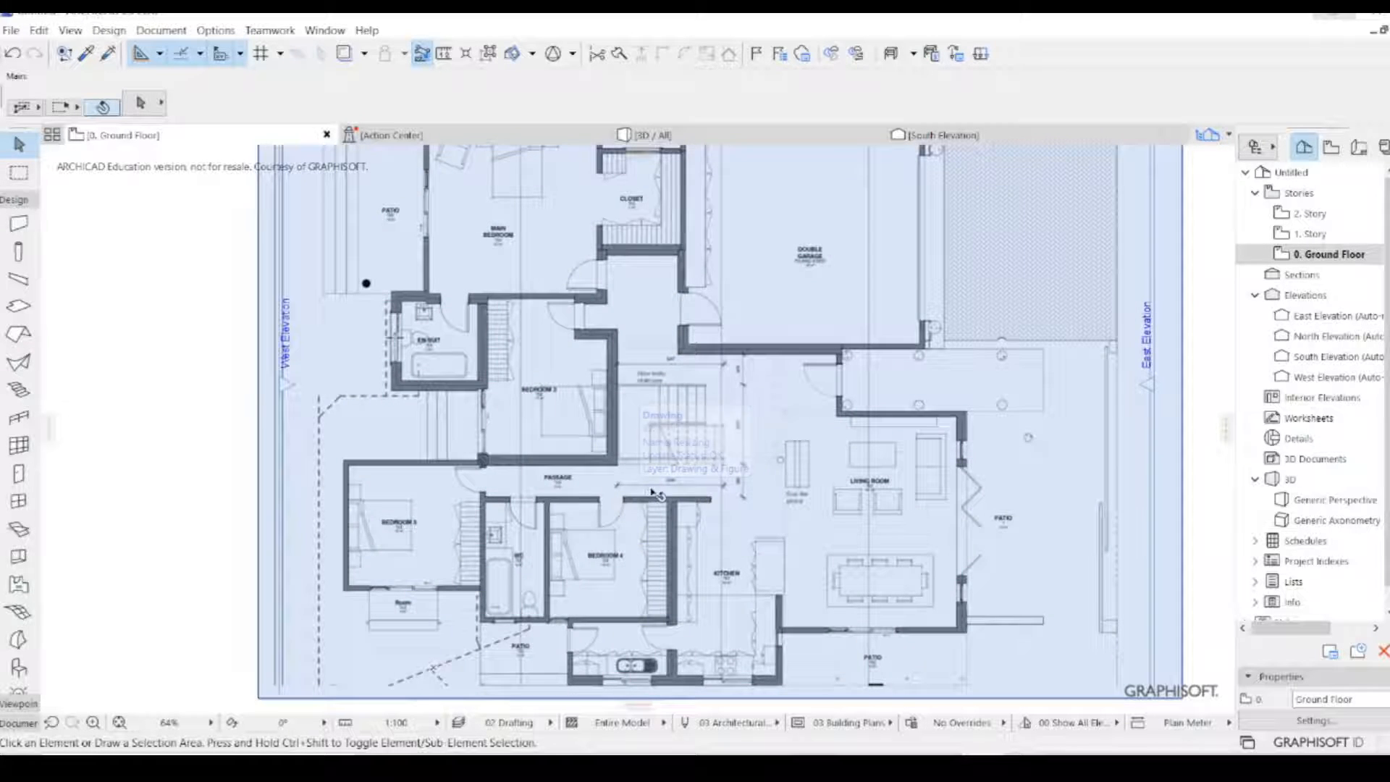
scroll(625, 499, down, 2)
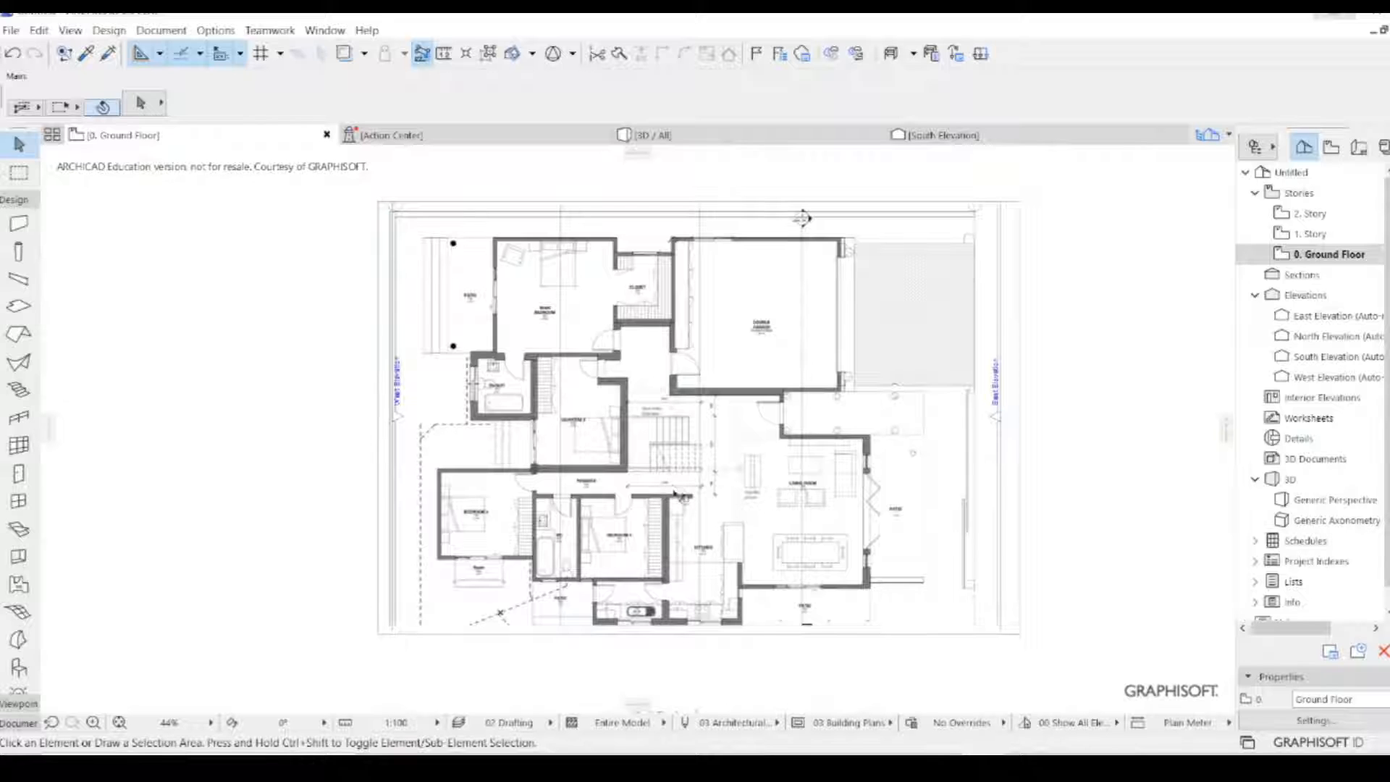
scroll(686, 505, up, 1)
scroll(618, 405, down, 2)
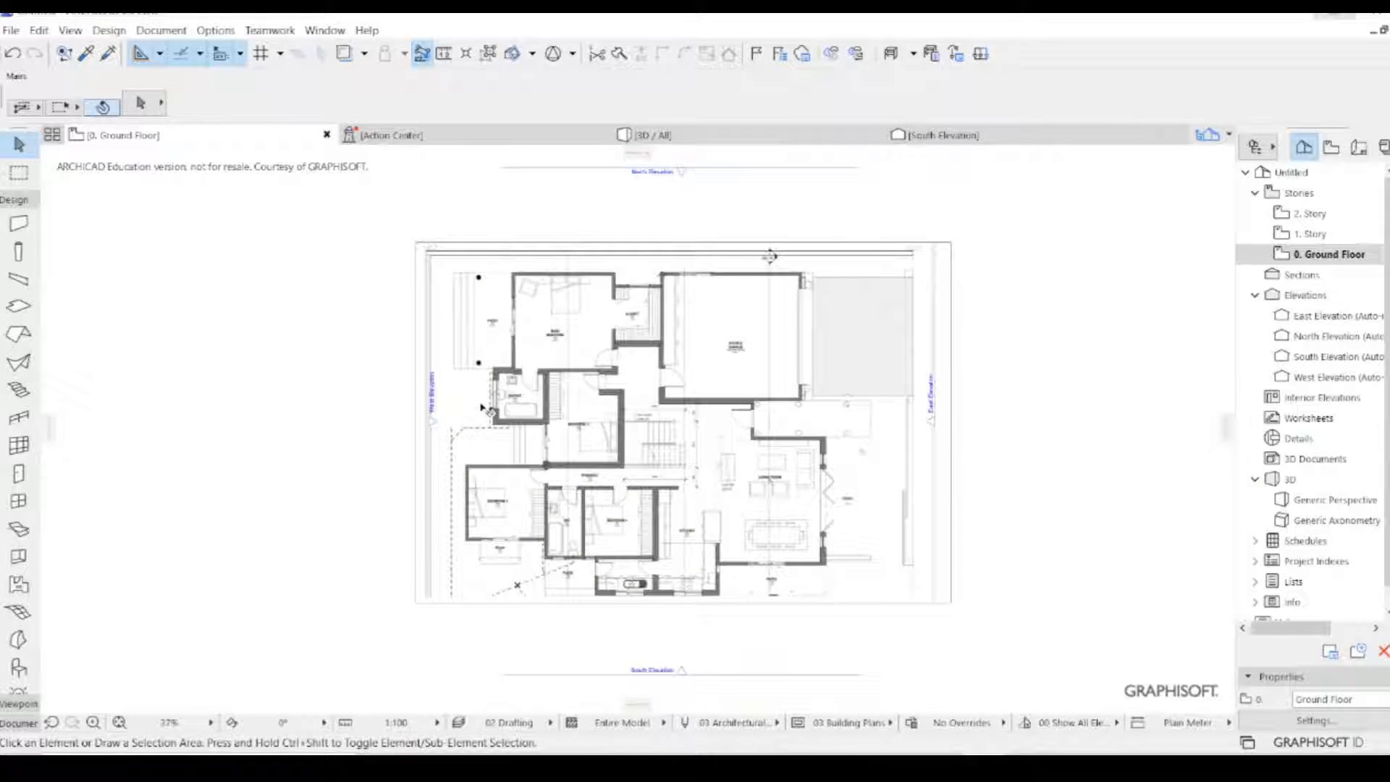
scroll(492, 458, up, 2)
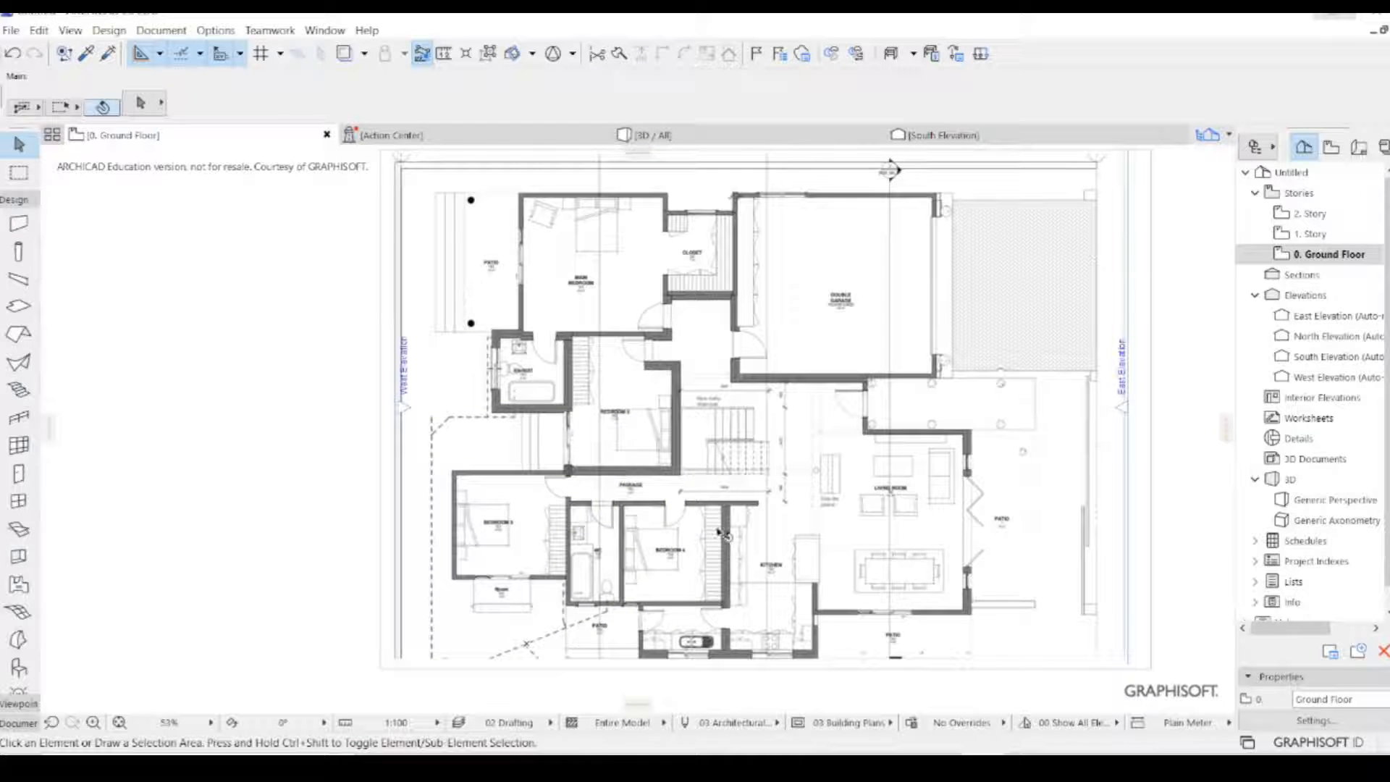
scroll(718, 534, up, 6)
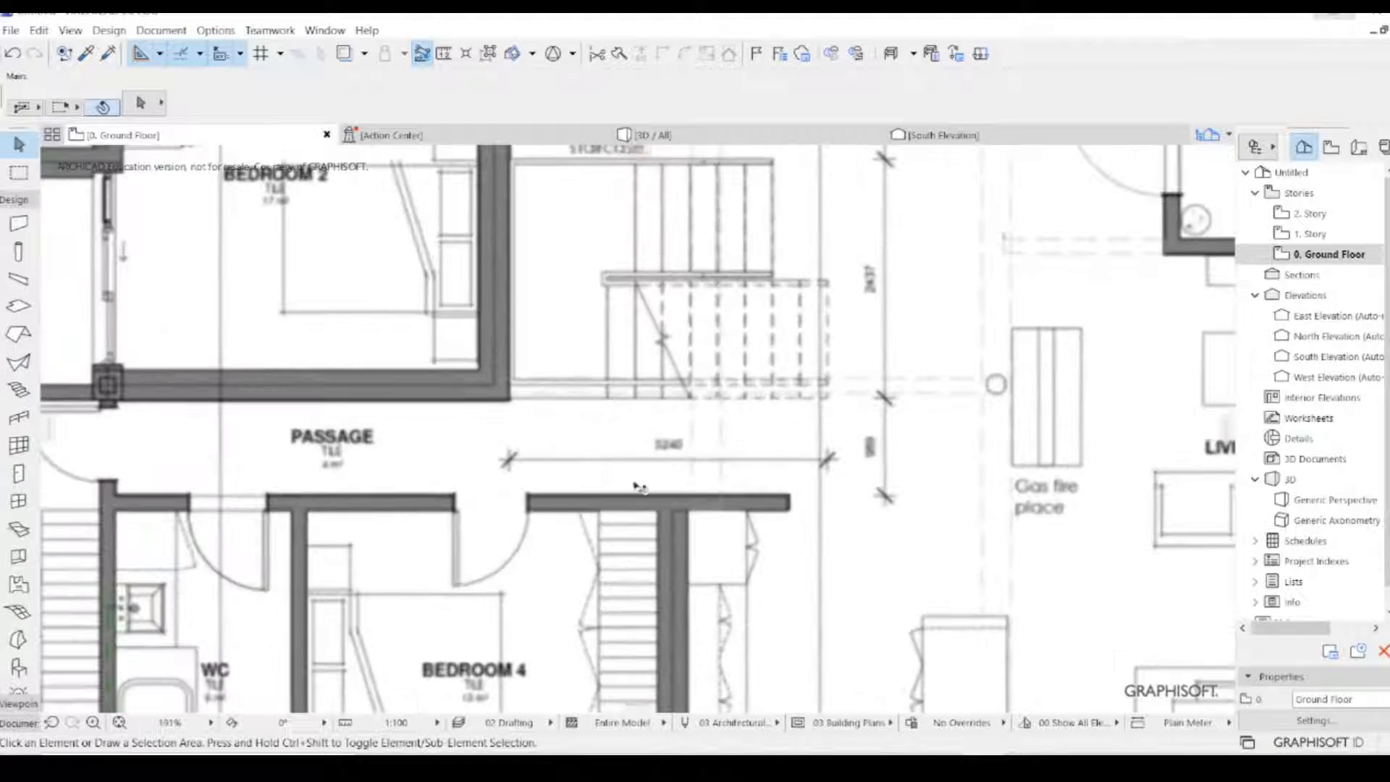
scroll(700, 451, up, 3)
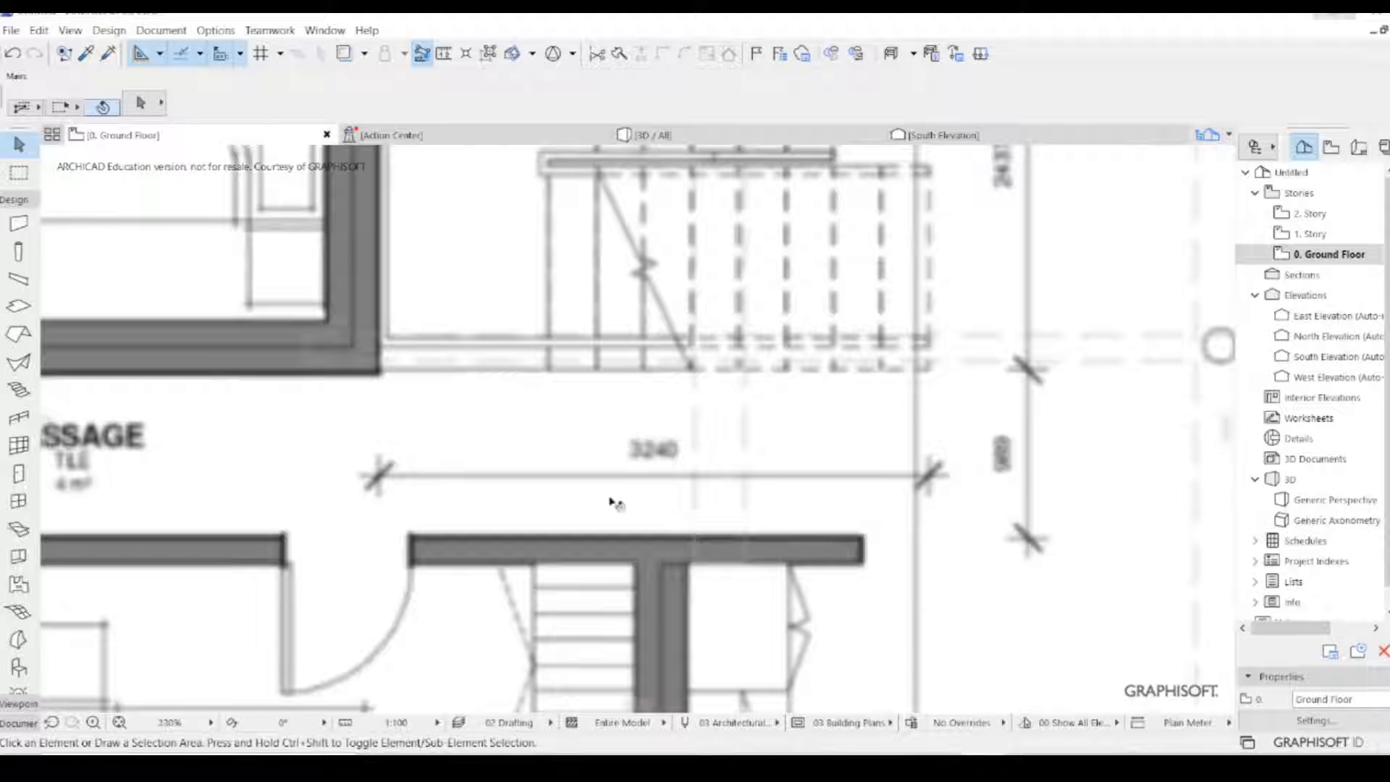
scroll(627, 455, down, 6)
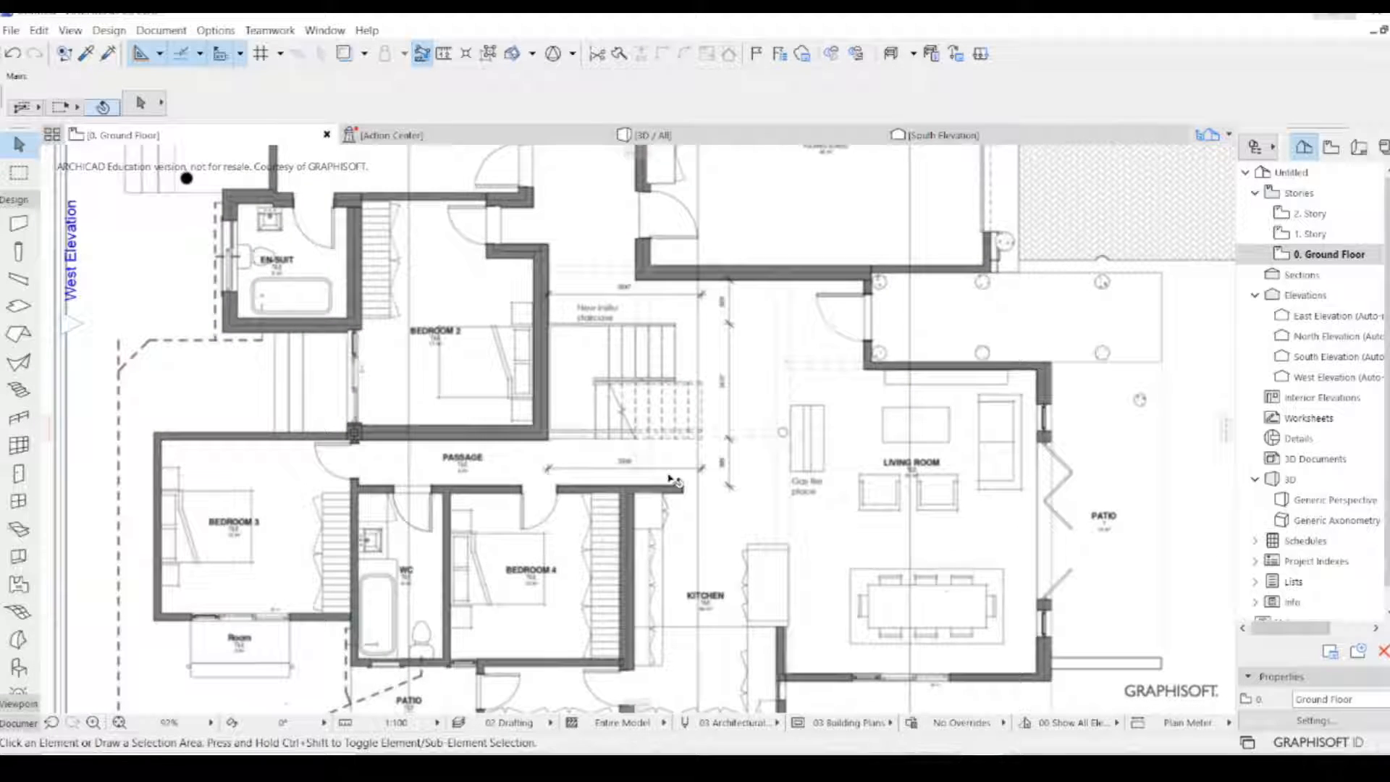
- Measure the real distance between the two end ticks of the passage's 3240 dimension
click(444, 53)
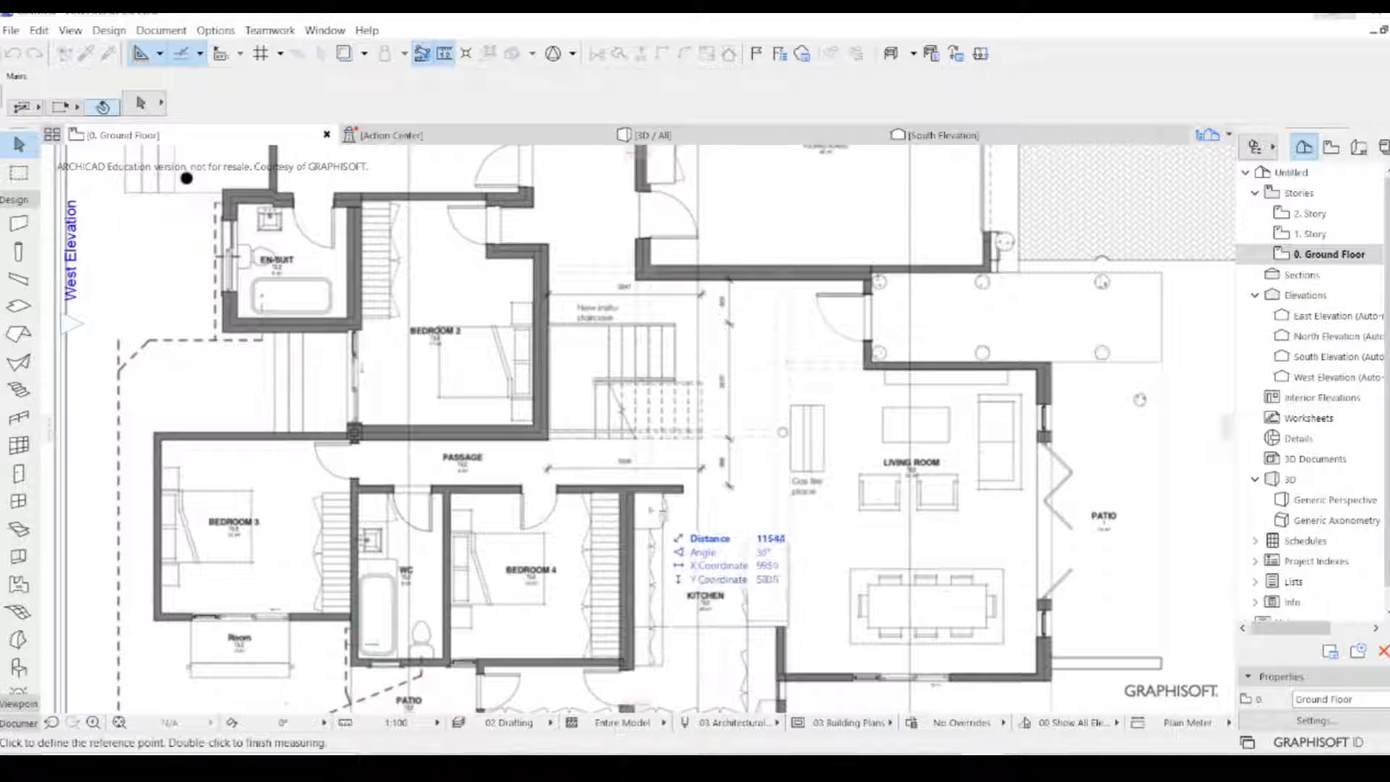
scroll(684, 411, down, 2)
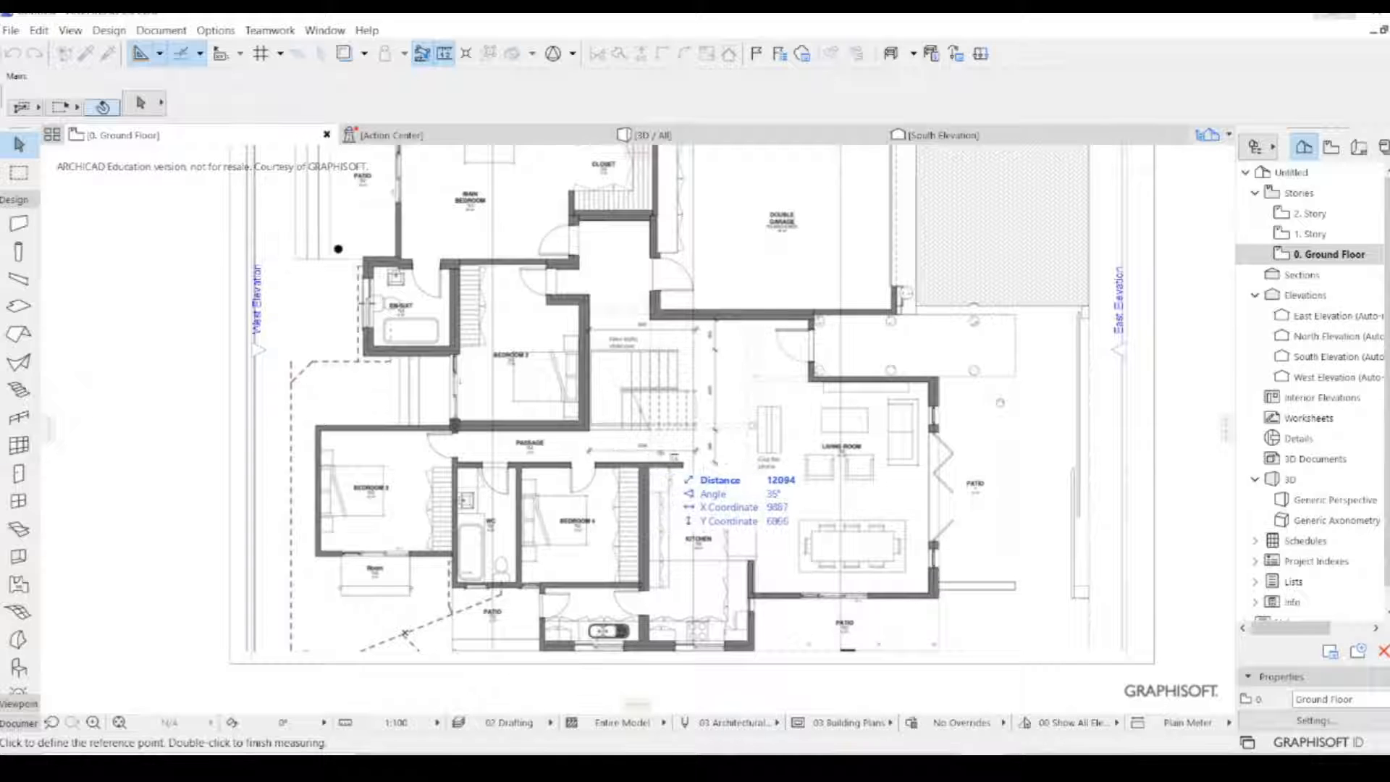
scroll(640, 460, up, 5)
scroll(469, 444, up, 3)
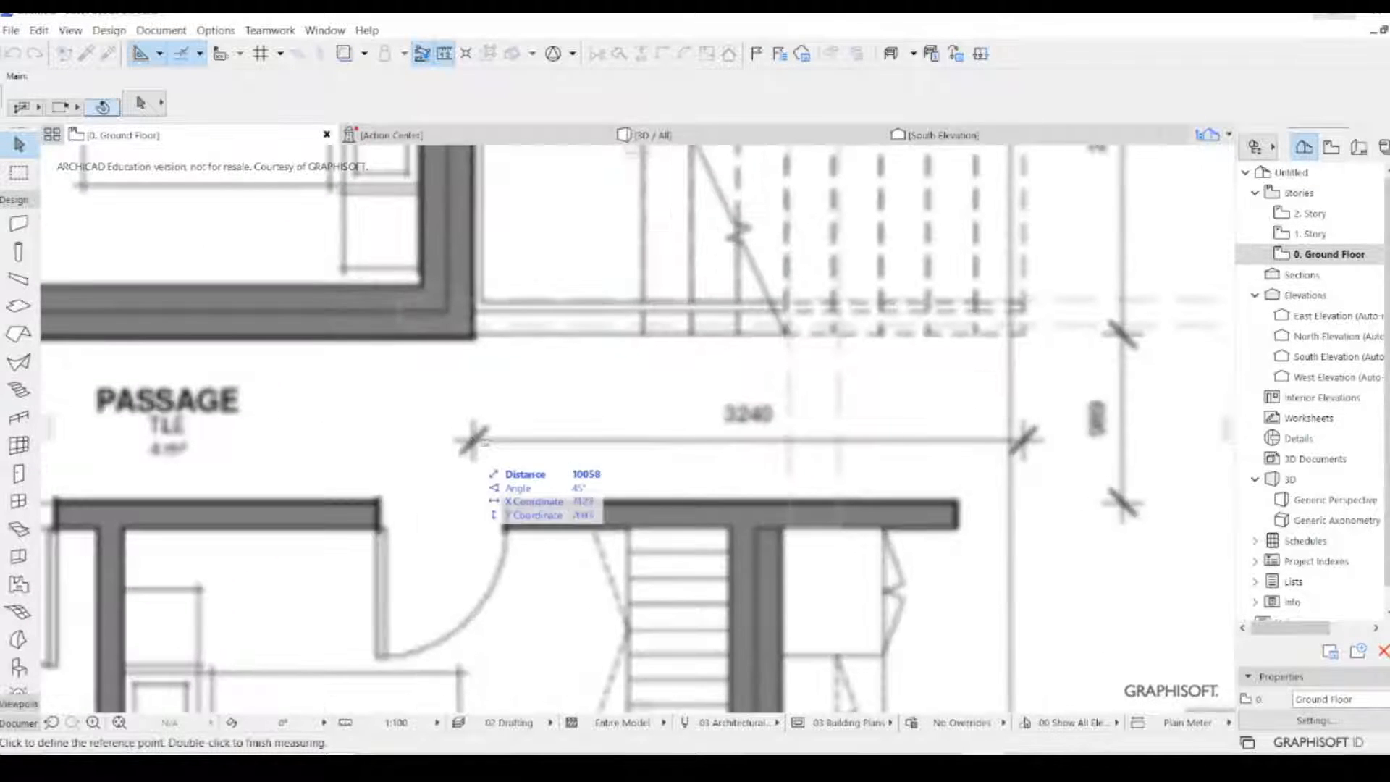
scroll(666, 443, down, 2)
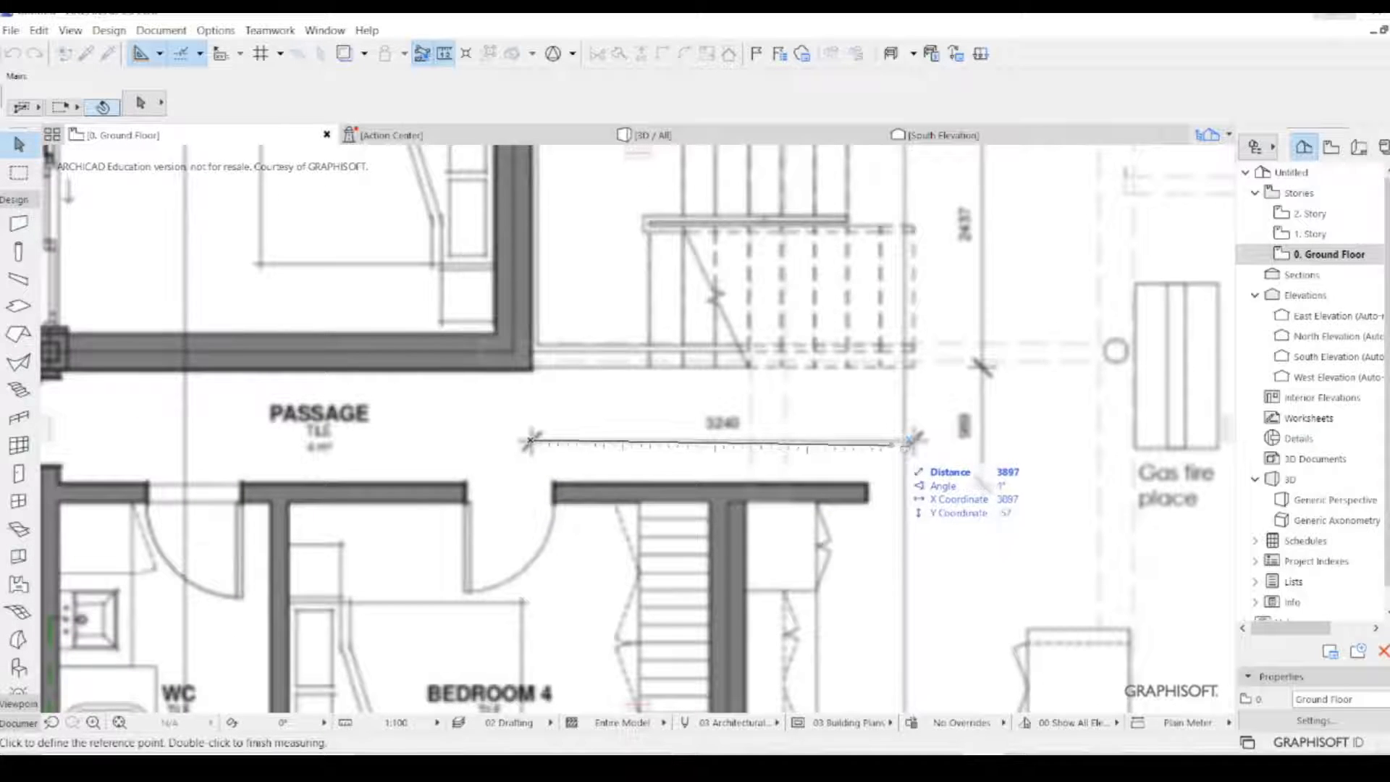
scroll(895, 444, up, 4)
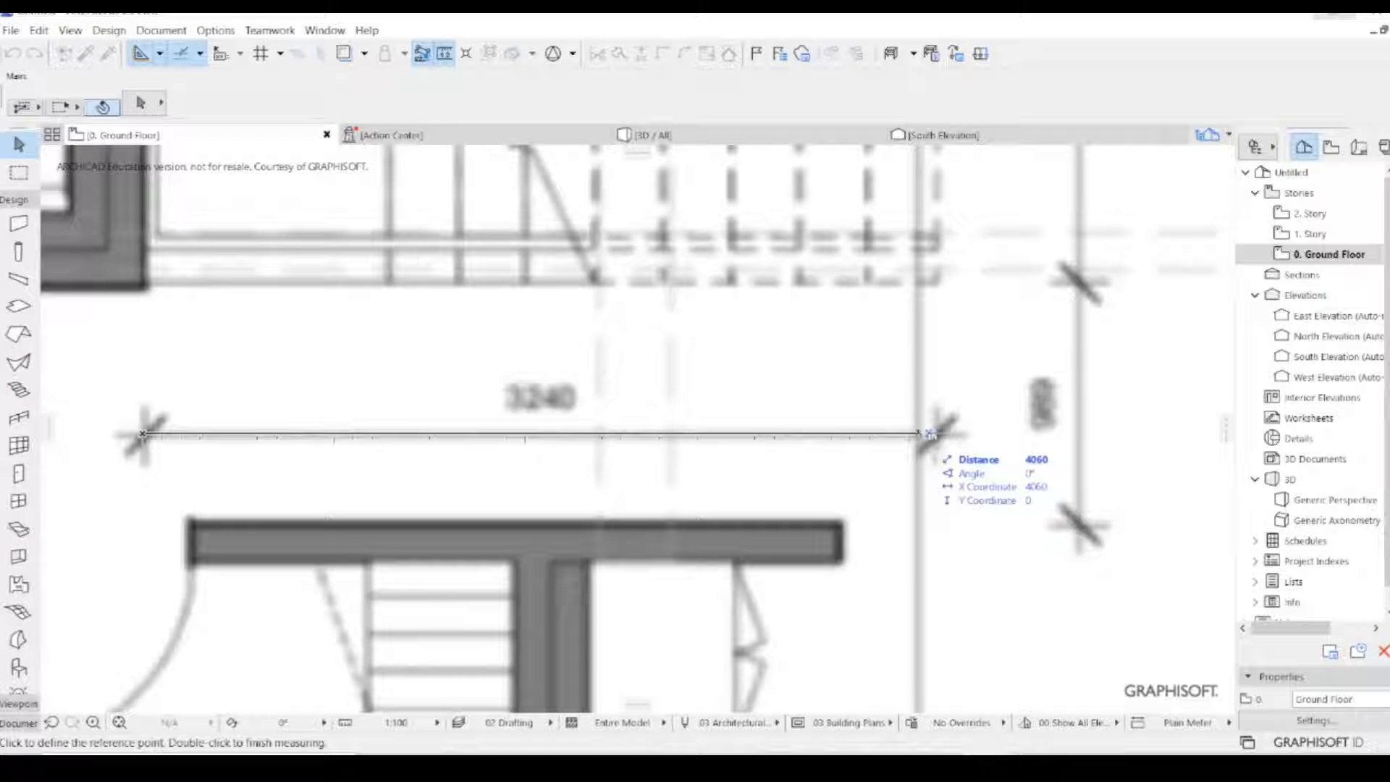
scroll(930, 434, down, 5)
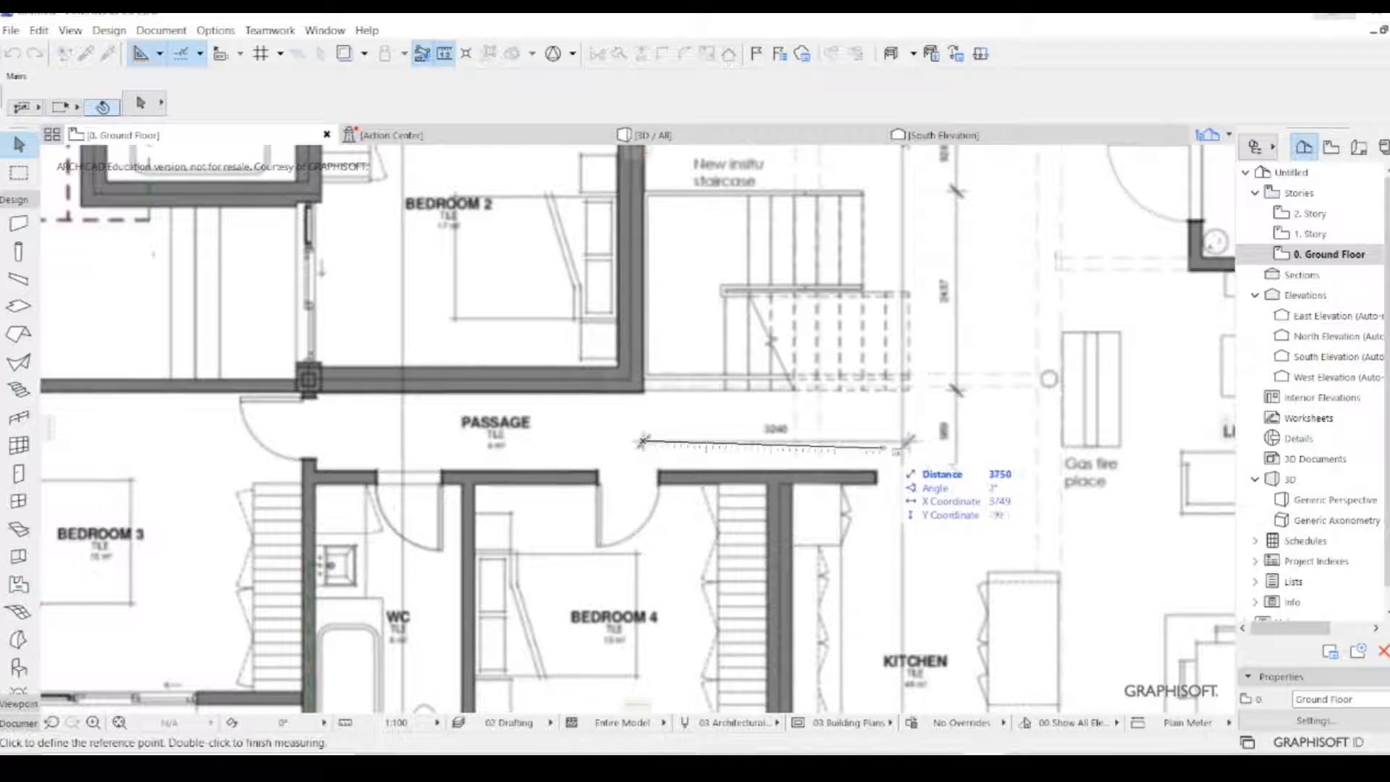
key(Escape)
scroll(734, 471, down, 8)
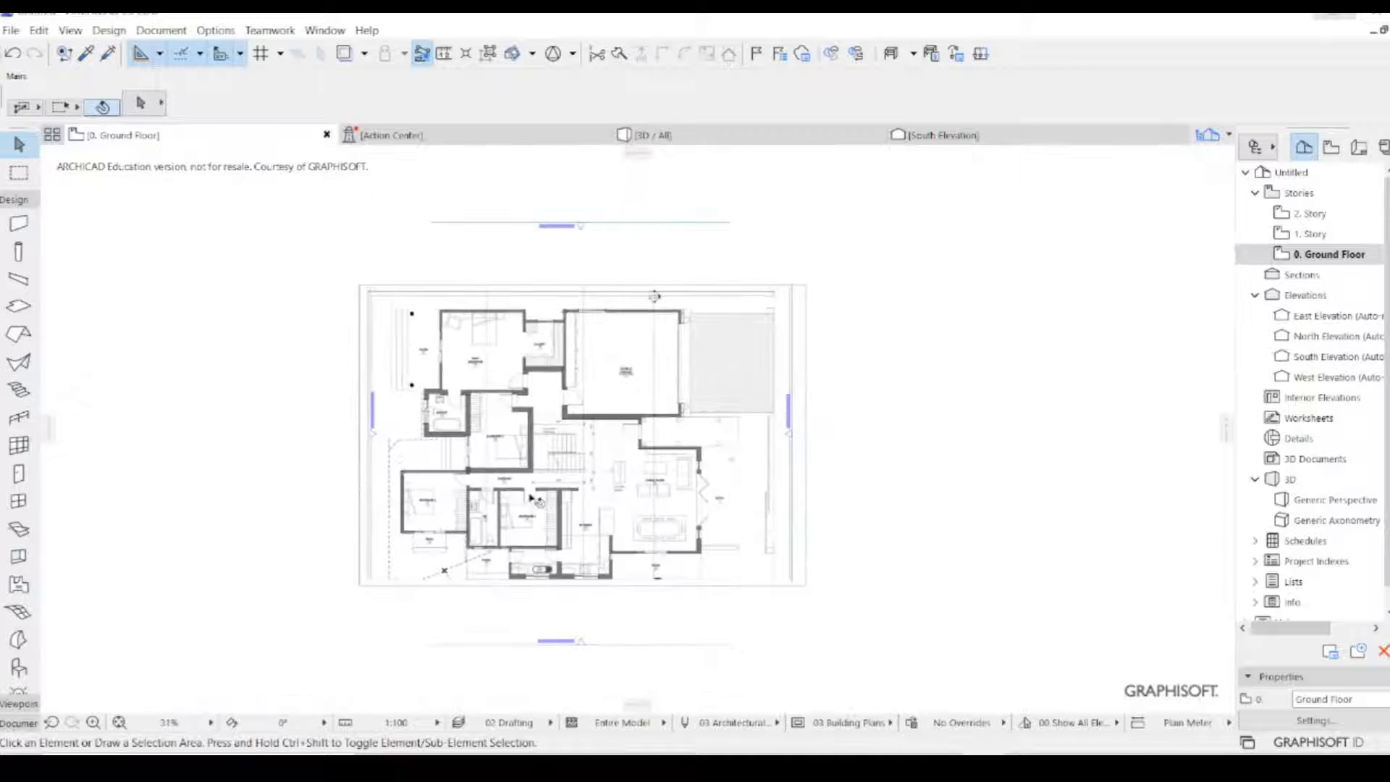
- Inspect the whole plan image and the dimensions around the staircase and passage
scroll(314, 456, up, 2)
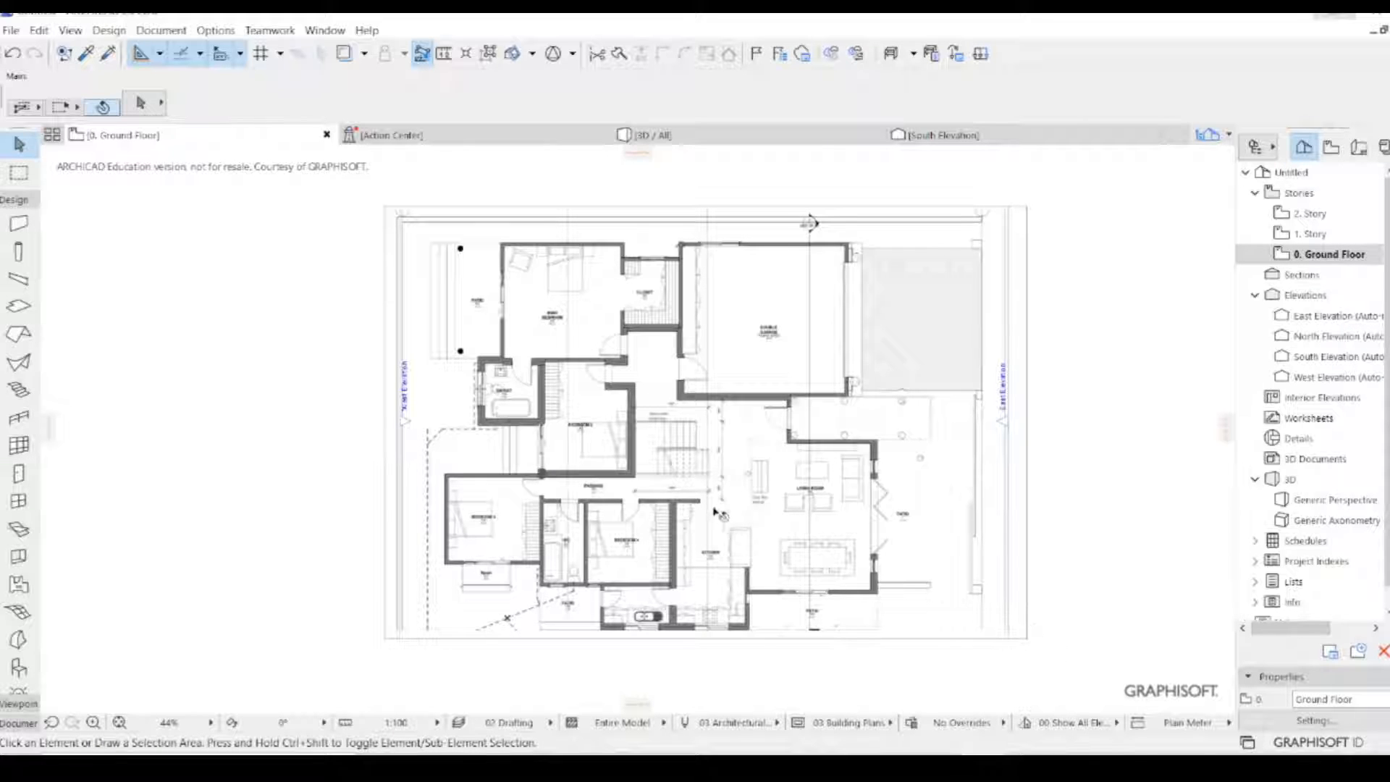
scroll(699, 498, up, 5)
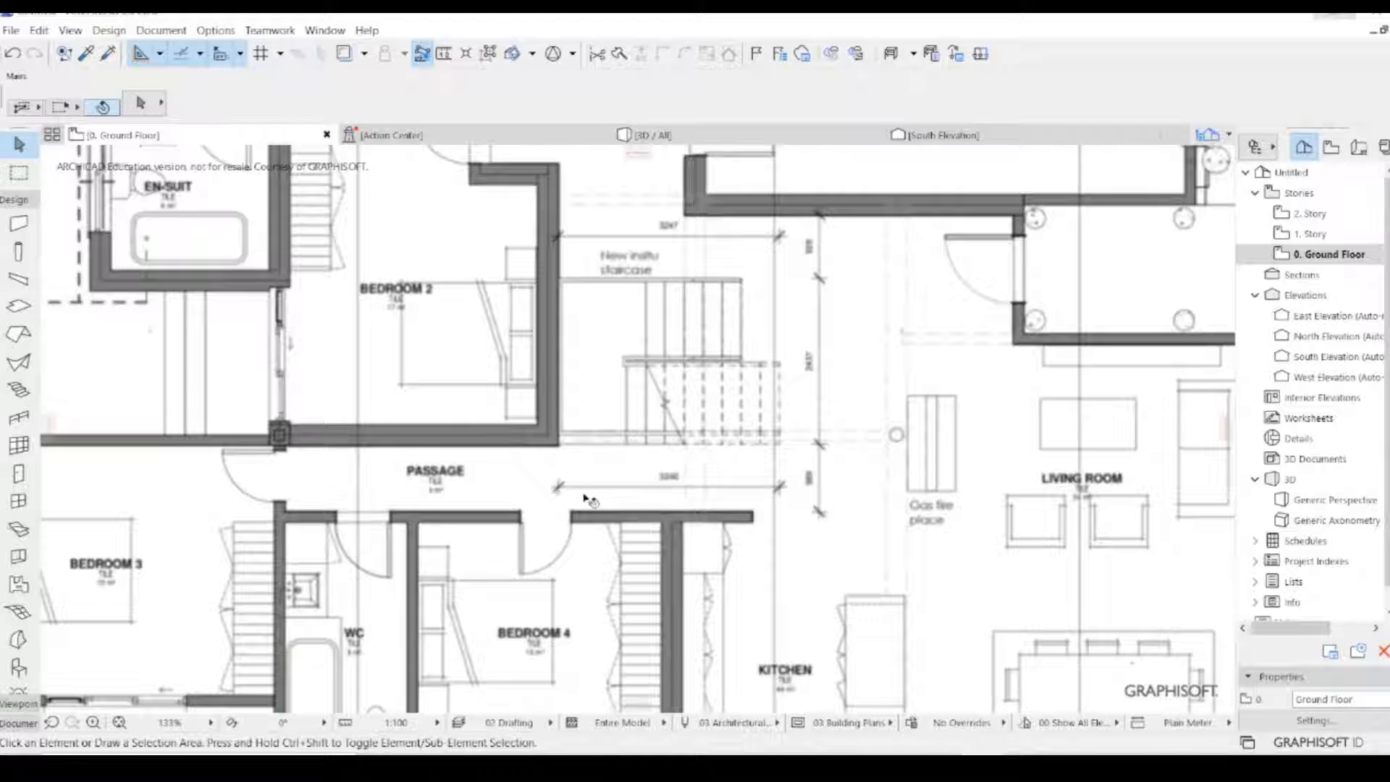
scroll(568, 498, down, 1)
scroll(567, 498, down, 1)
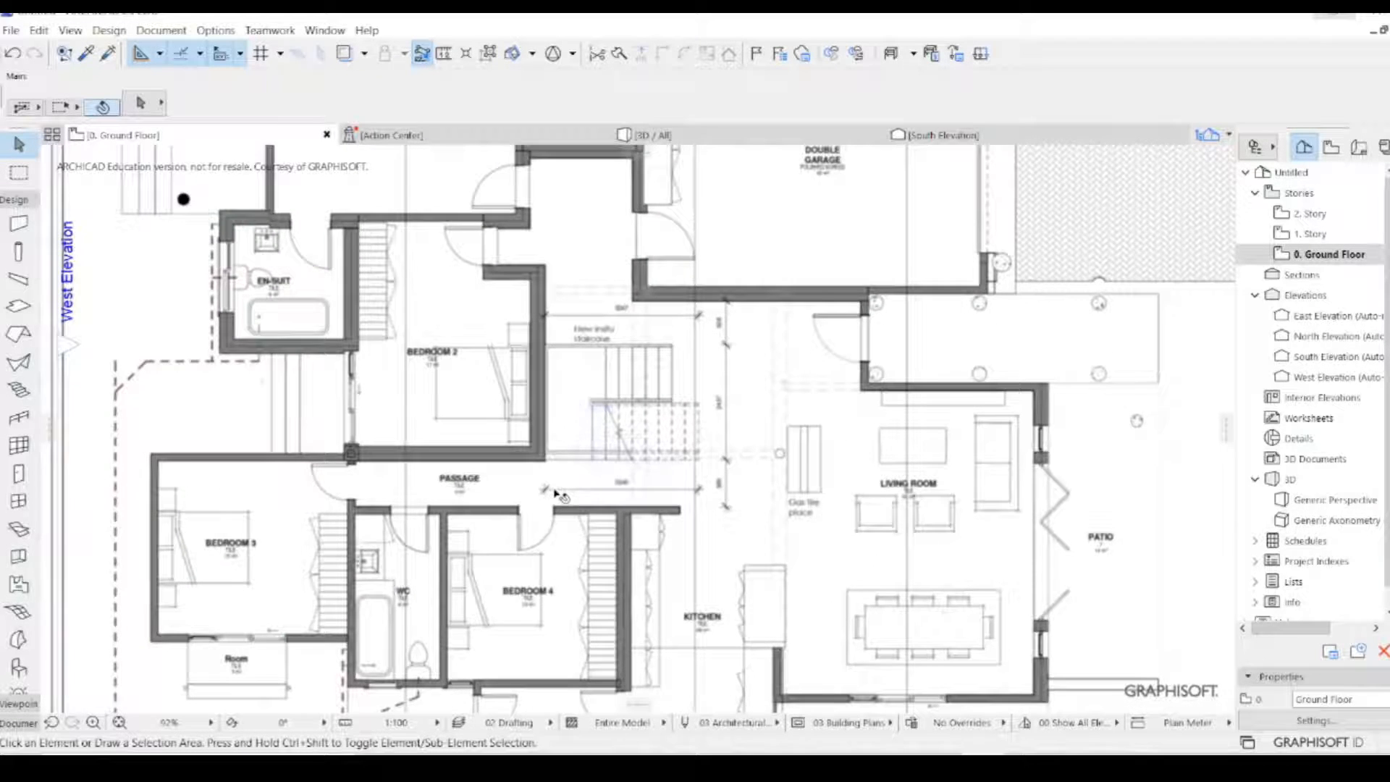
scroll(557, 495, down, 2)
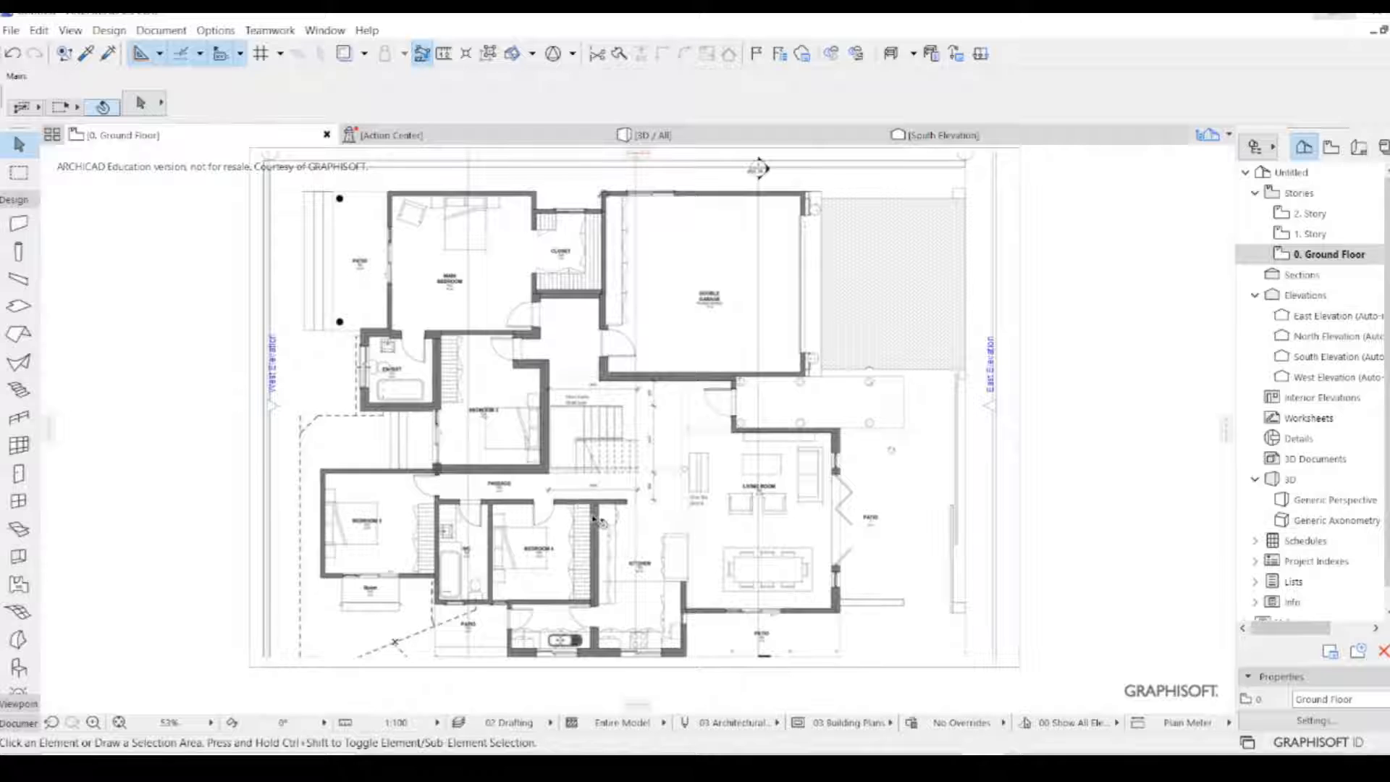
scroll(601, 532, down, 1)
scroll(561, 457, up, 1)
scroll(561, 458, up, 3)
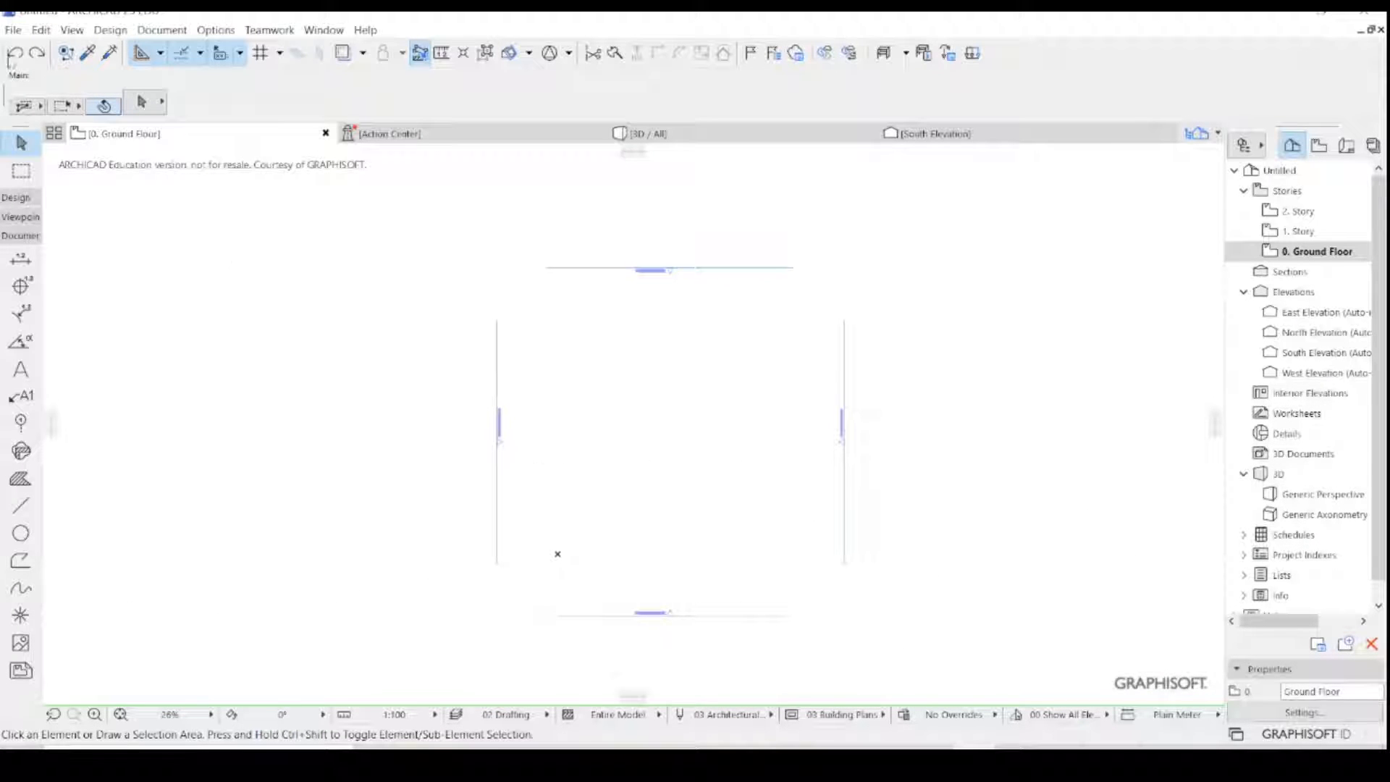
- Place Screenshot (640).png as an external drawing on the Ground Floor, in the middle of the elevation markers
click(13, 30)
mouse_move(32, 300)
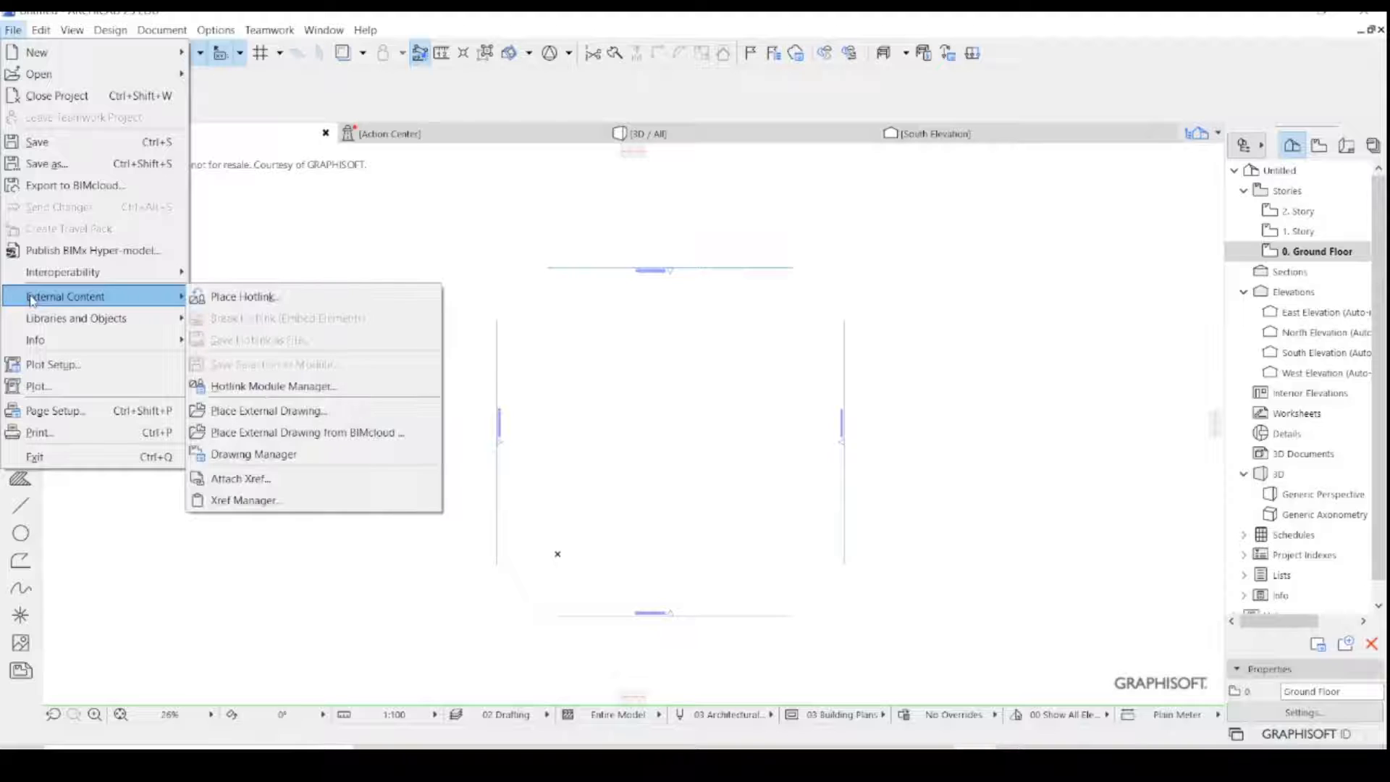
click(245, 411)
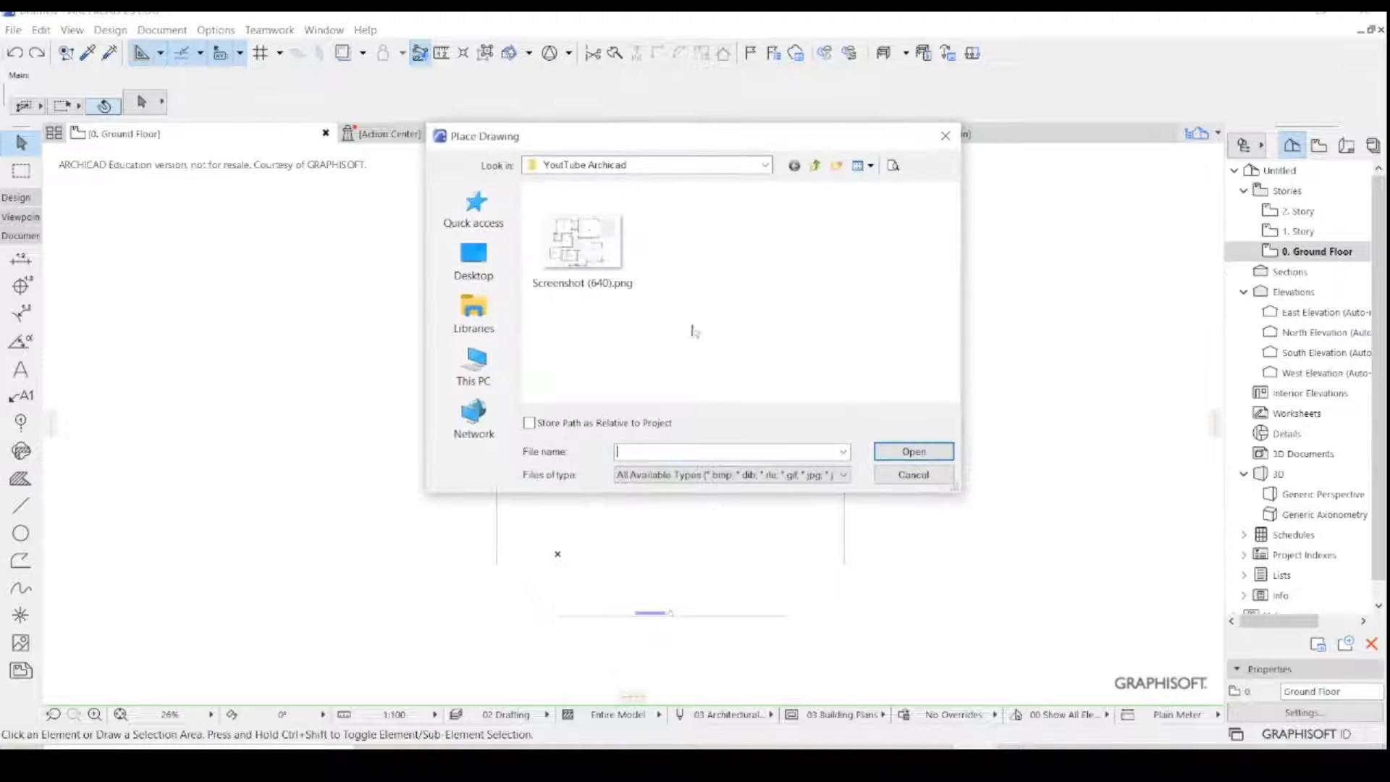
click(634, 268)
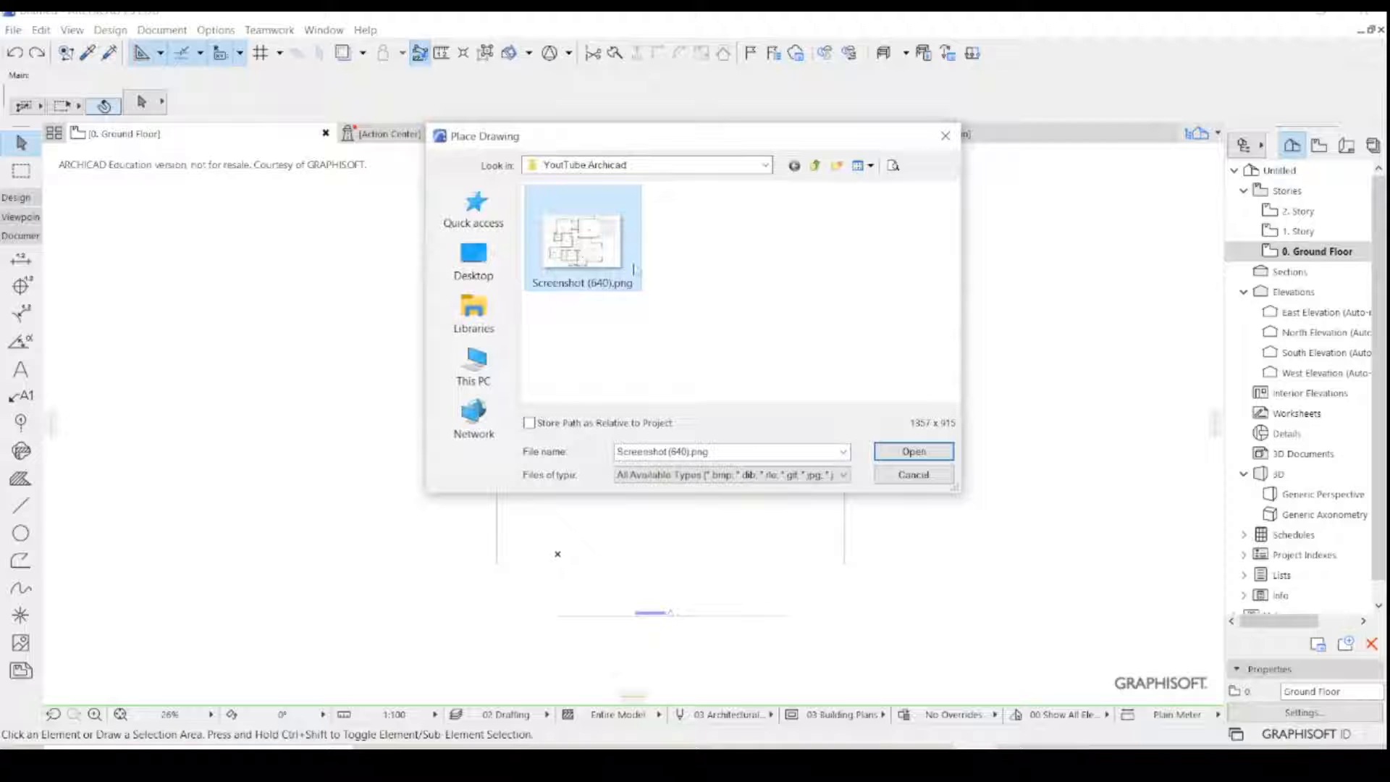
click(915, 447)
click(667, 434)
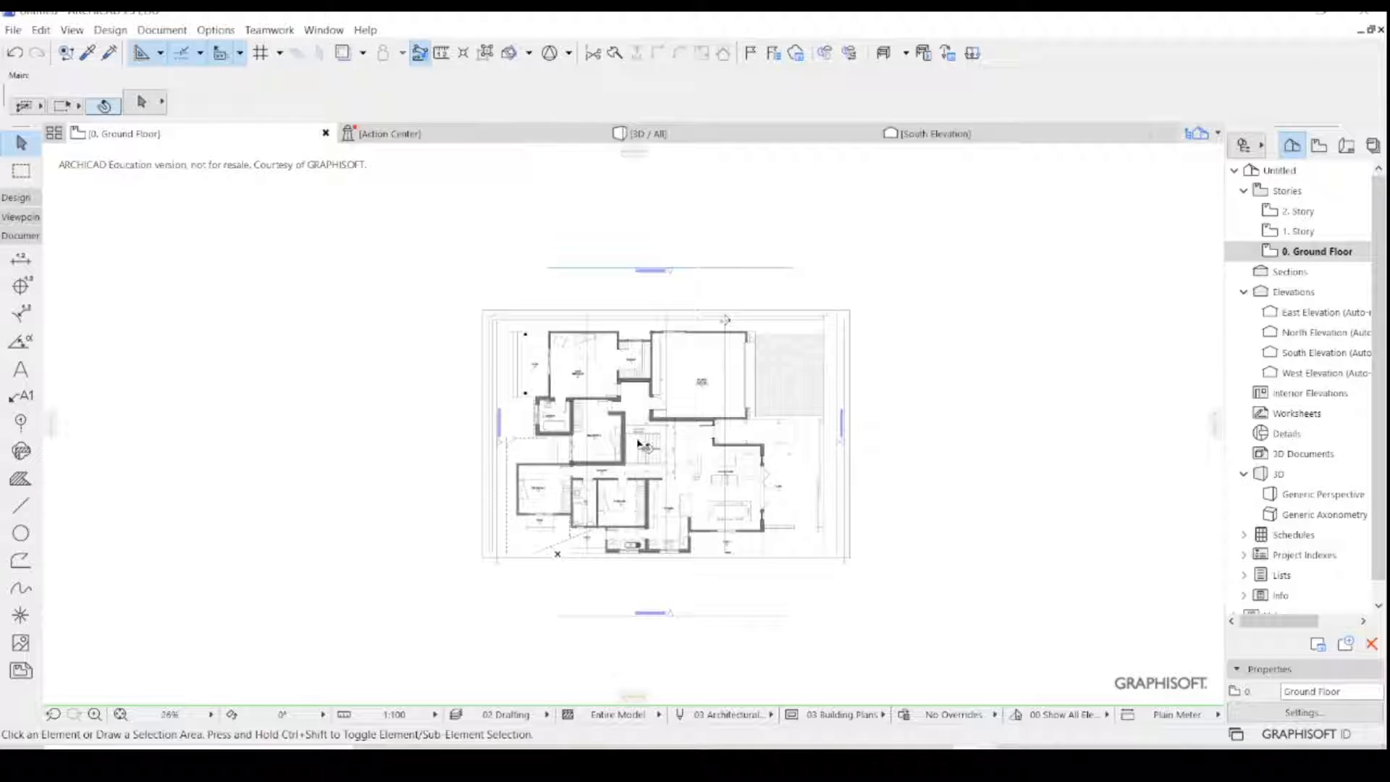
- Draw a horizontal 3240 mm line along the passage's 3240 dimension, starting at the dimension's tick by the Bedroom 2 wall corner
scroll(640, 492, up, 1)
scroll(640, 492, up, 3)
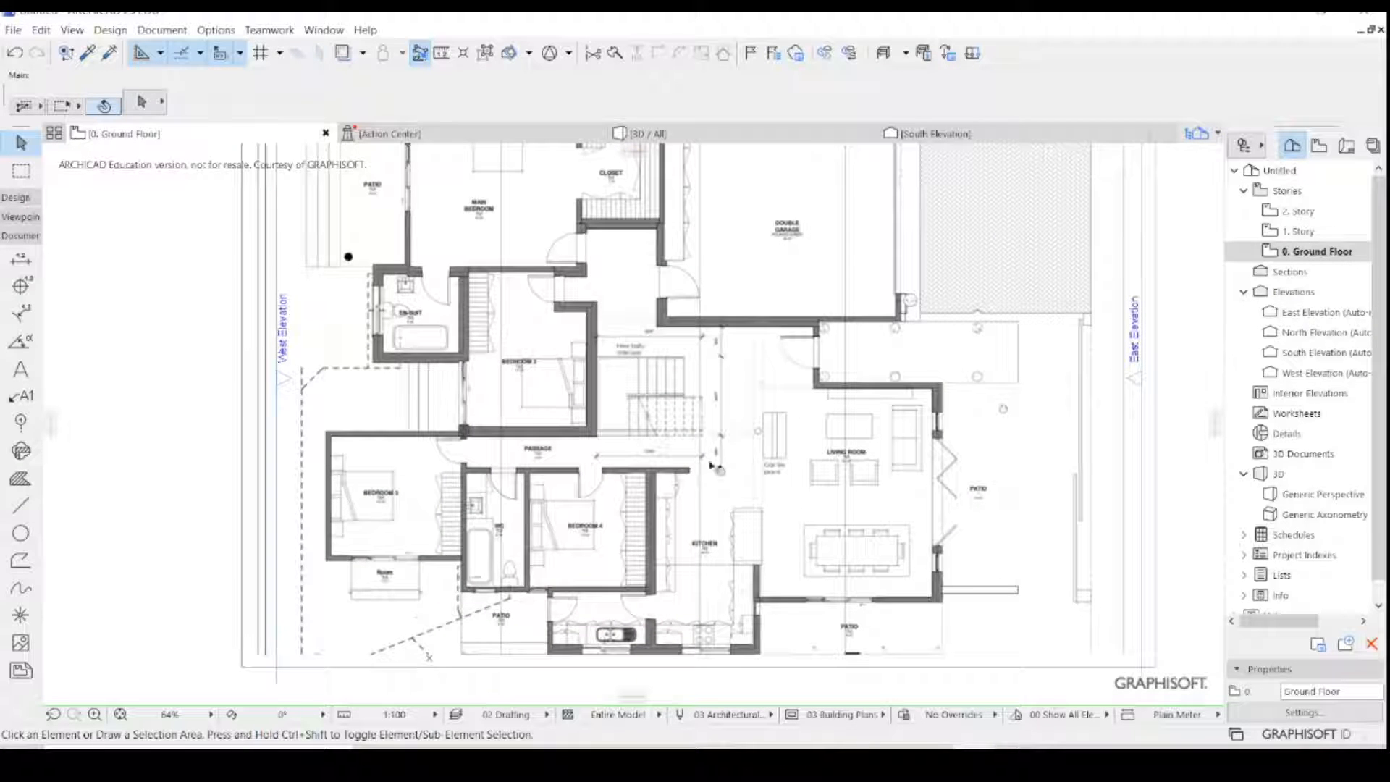
scroll(711, 465, up, 7)
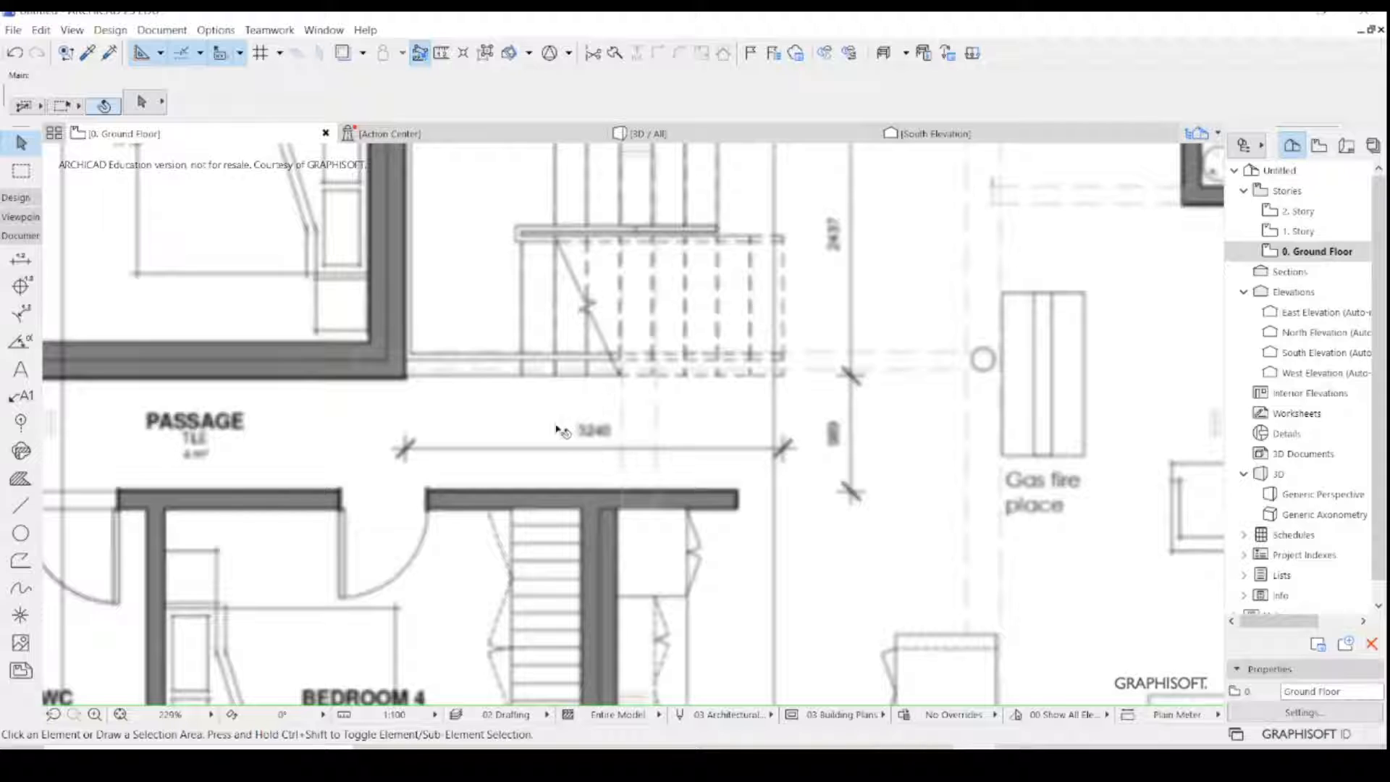
scroll(627, 460, down, 6)
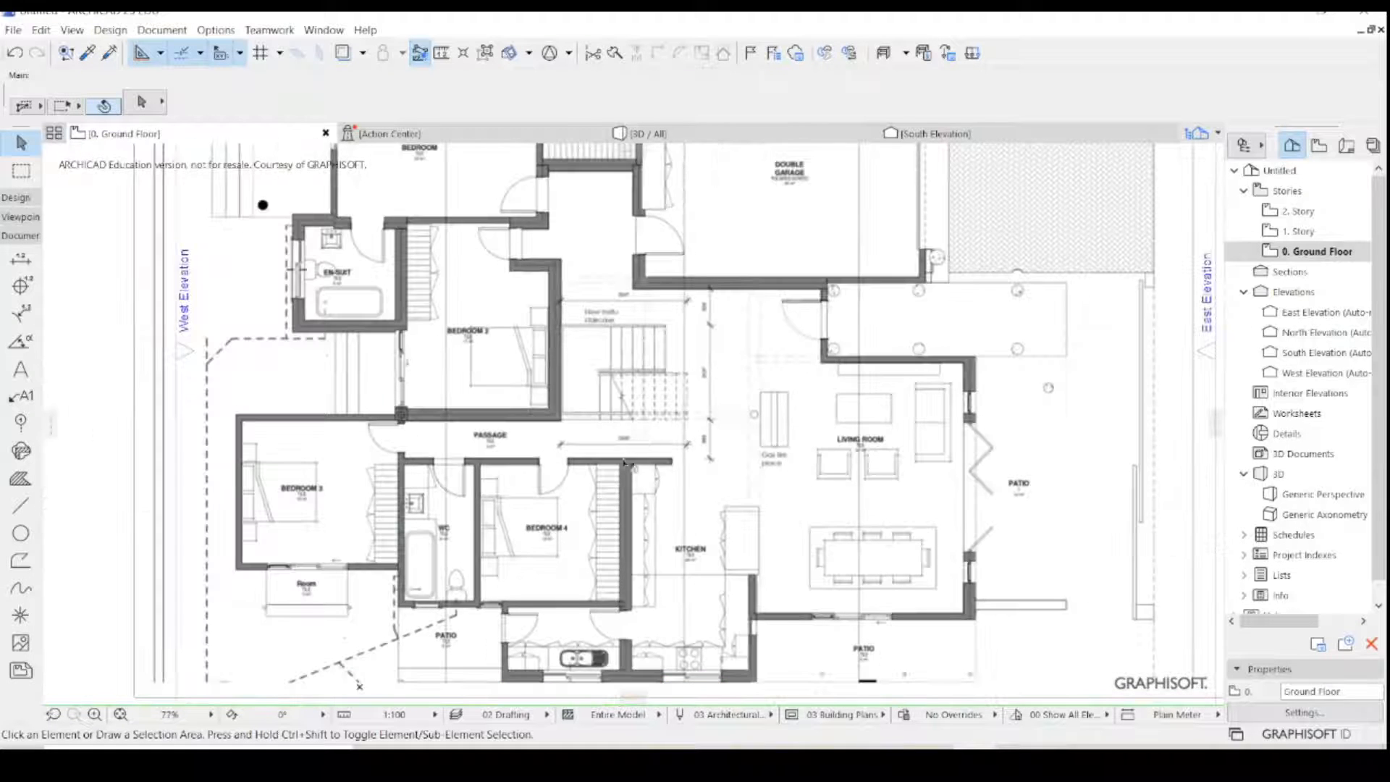
scroll(646, 444, down, 3)
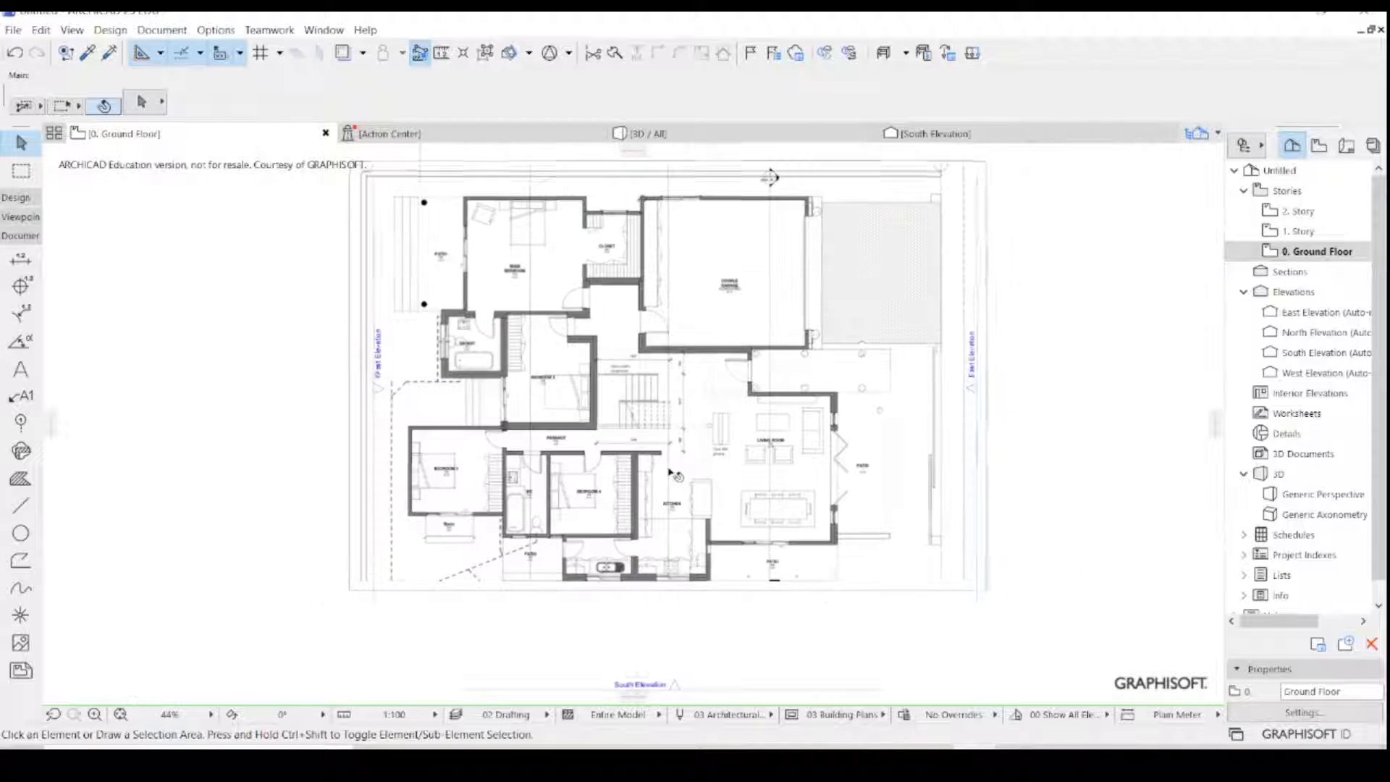
click(20, 507)
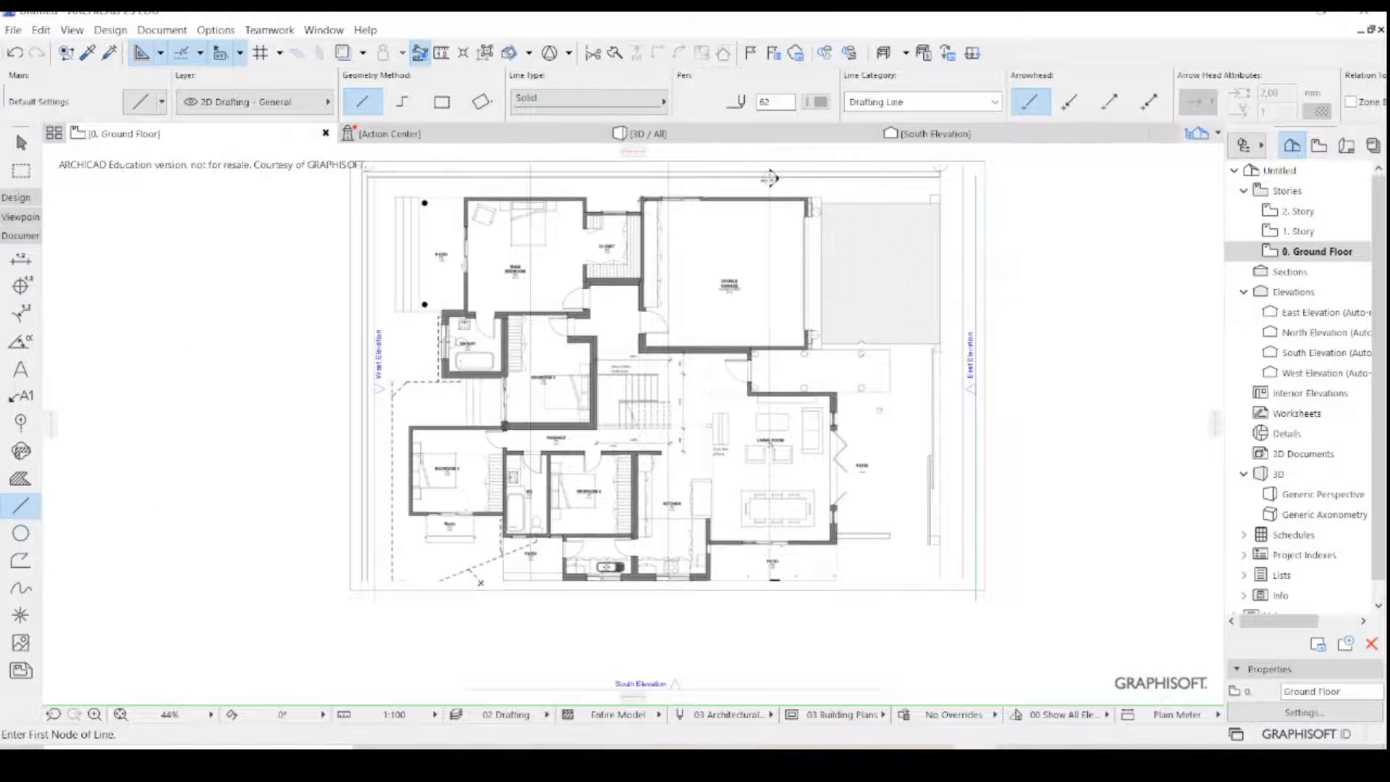
scroll(550, 443, up, 12)
scroll(550, 444, up, 1)
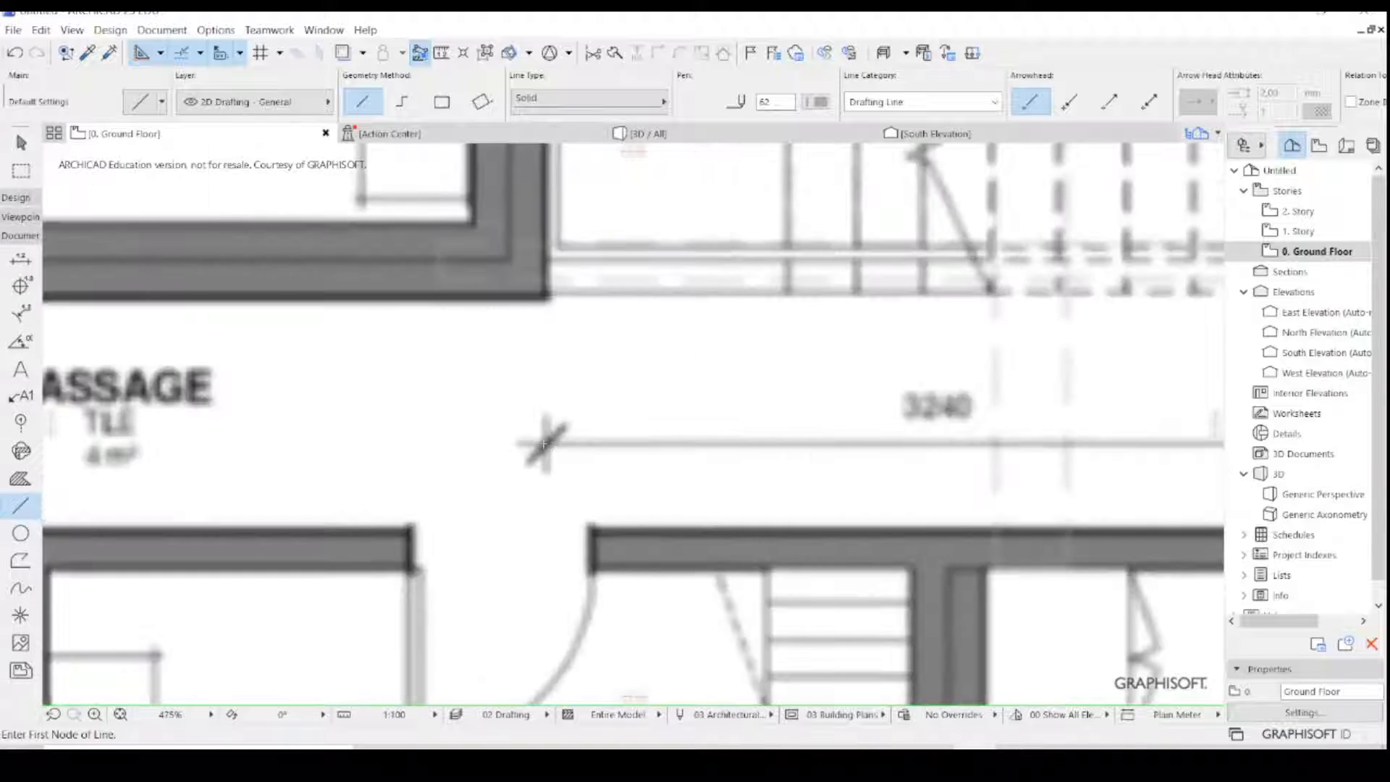
click(543, 443)
scroll(735, 449, down, 7)
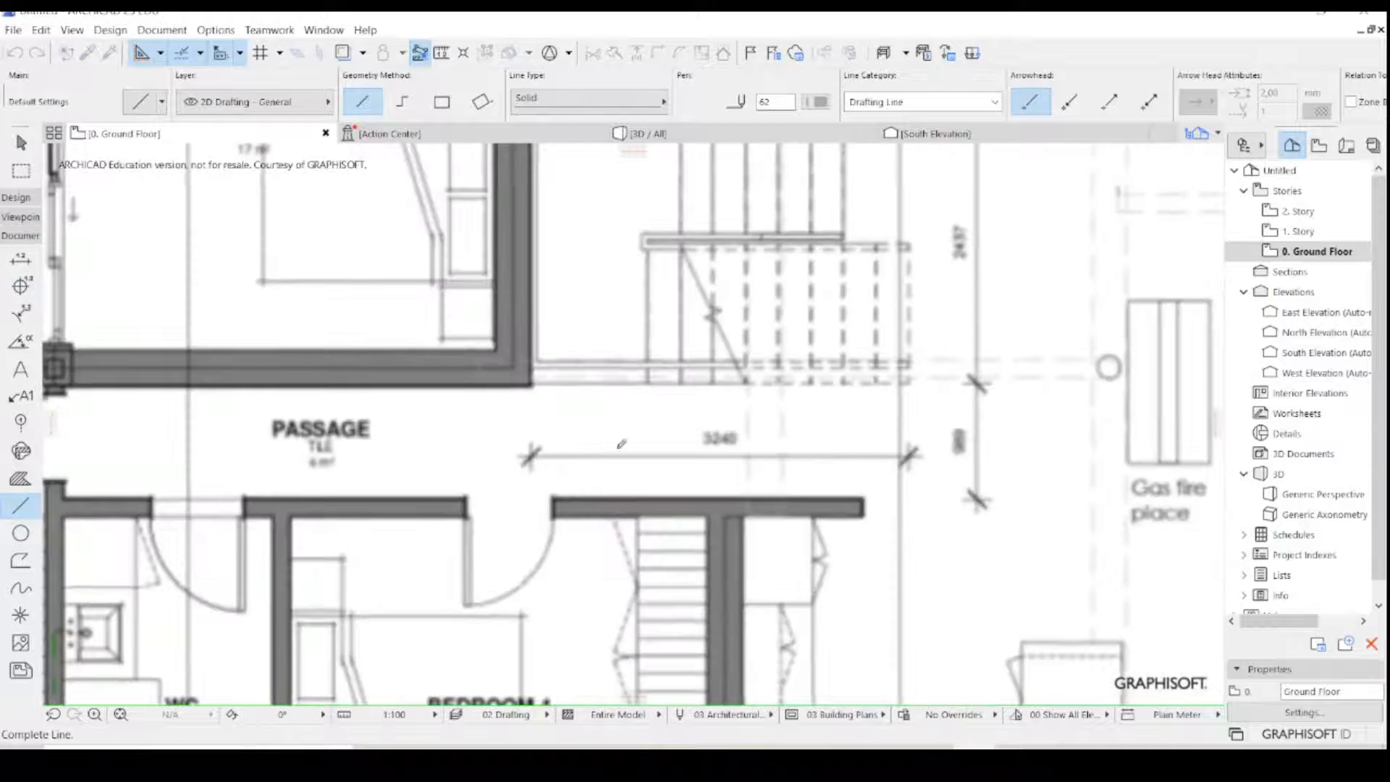
scroll(734, 449, up, 4)
scroll(735, 449, up, 5)
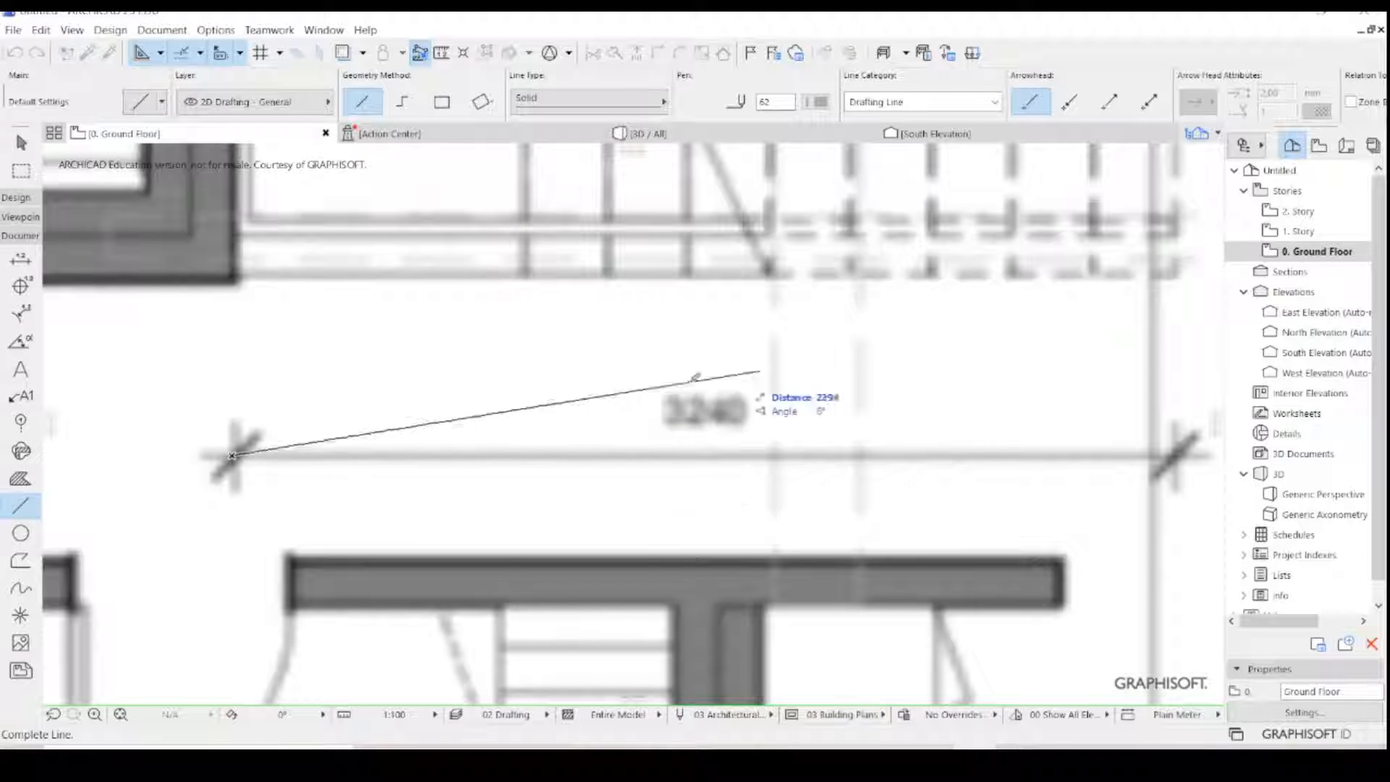
scroll(470, 455, down, 5)
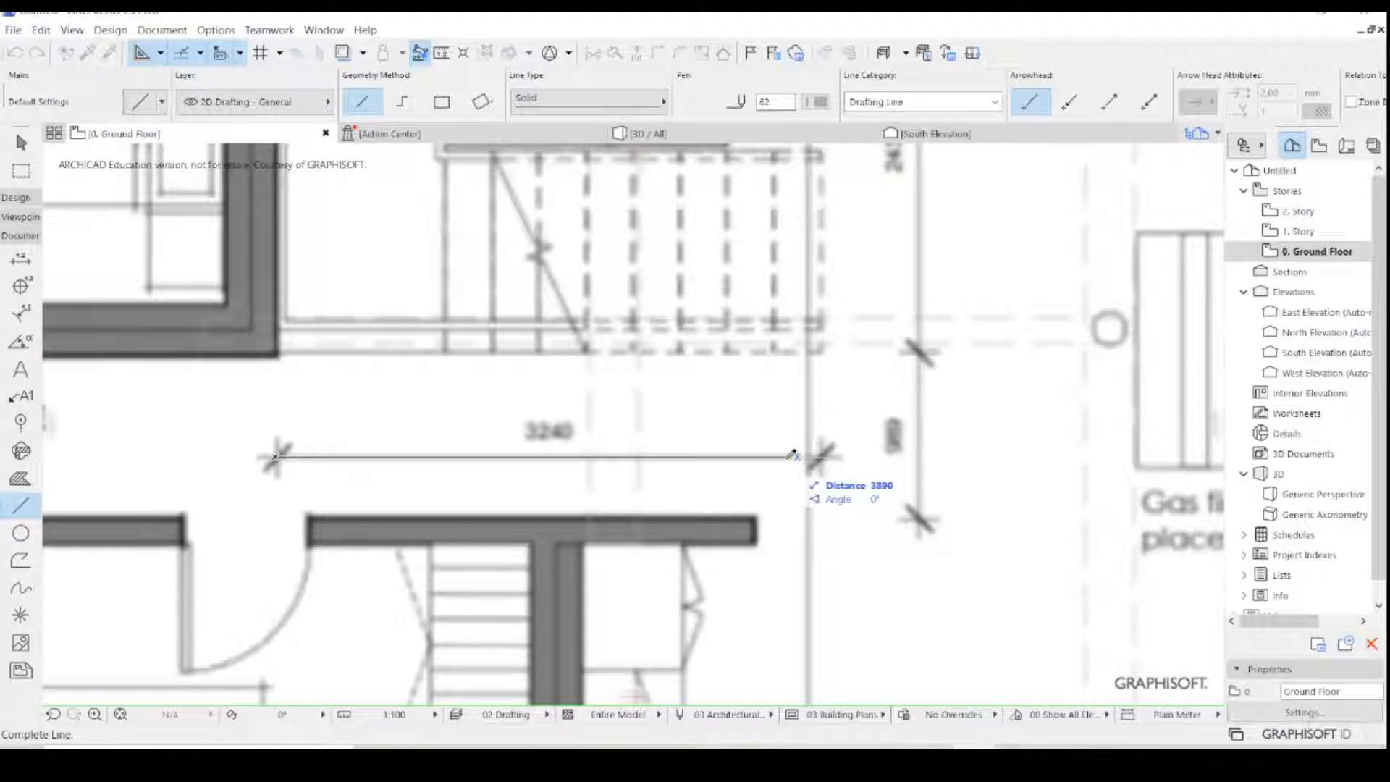
text(3)
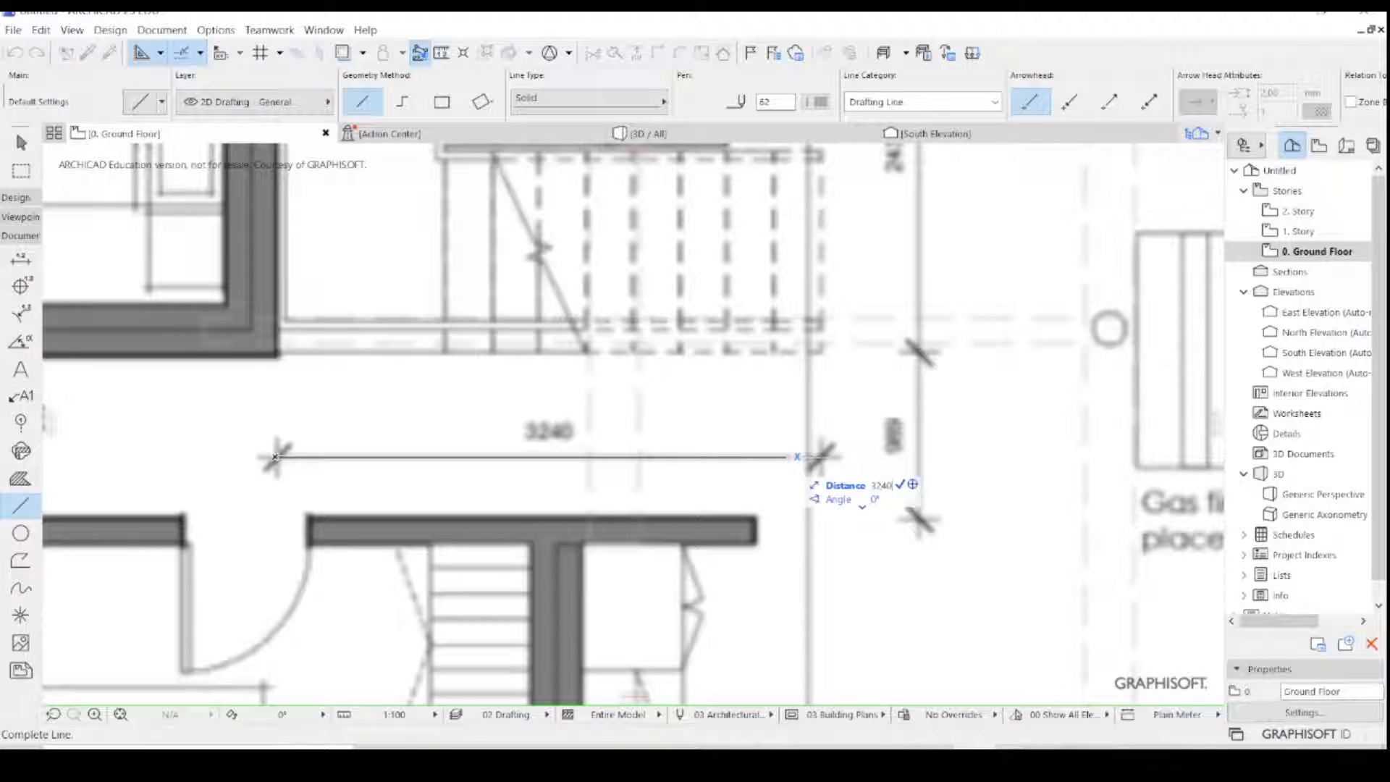
key(Return)
key(Escape)
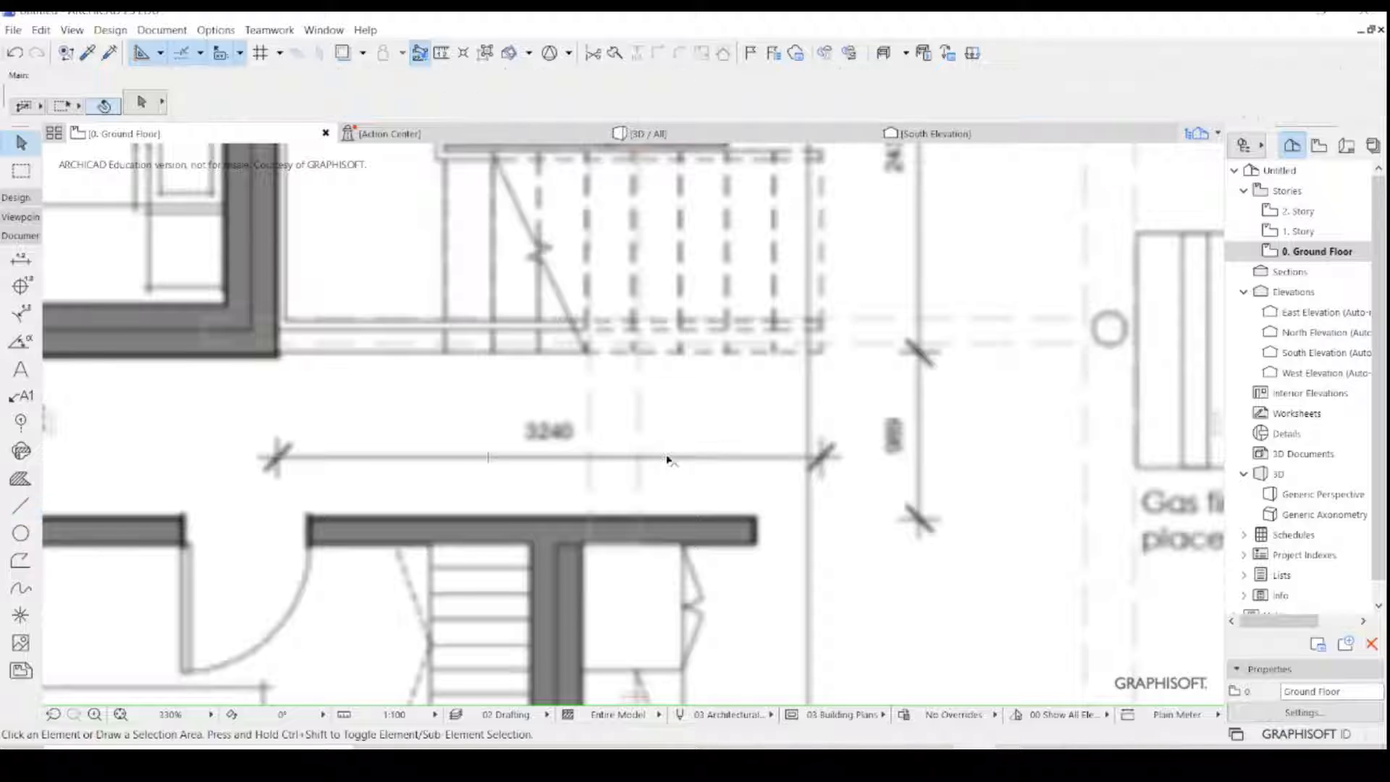
- Change the pen colour of the 3240 mm reference line along the passage dimension to red
click(667, 458)
click(825, 103)
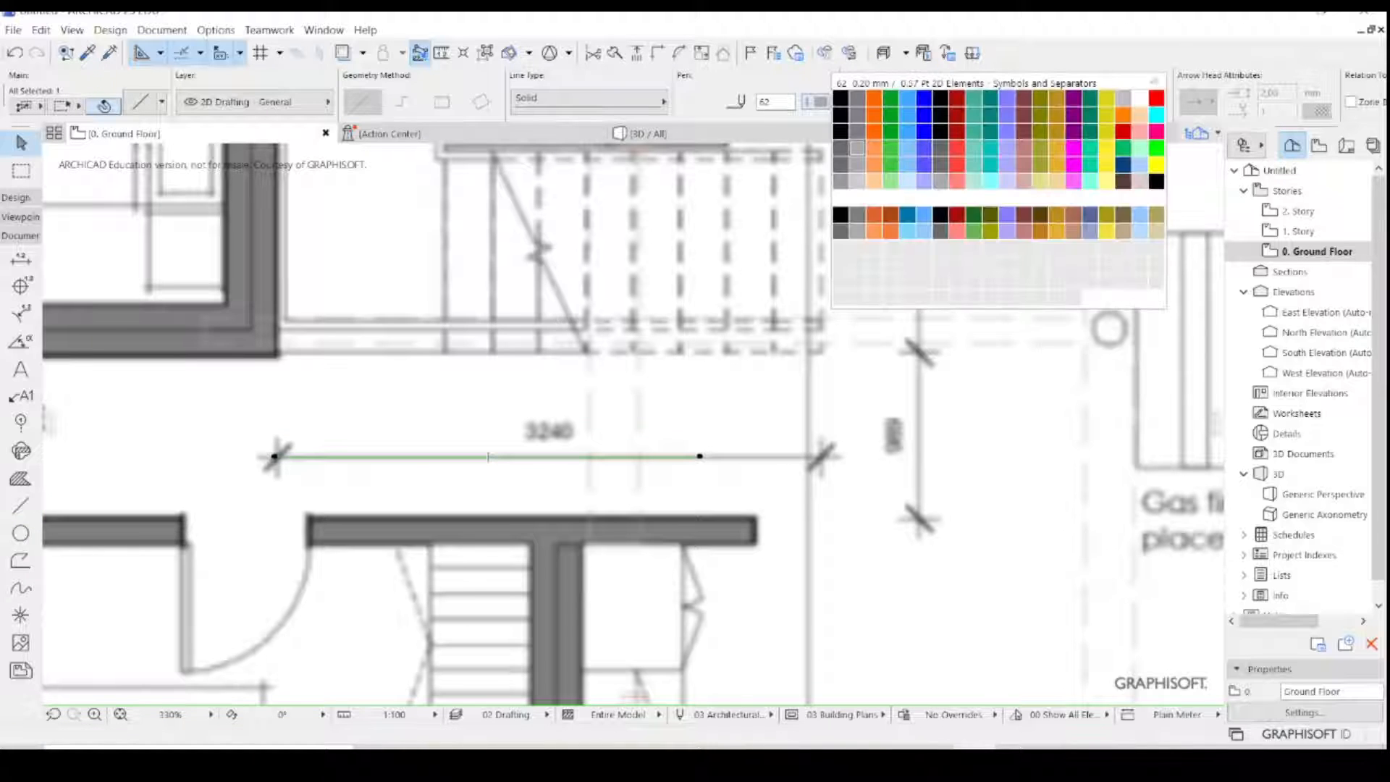
click(1154, 95)
key(Escape)
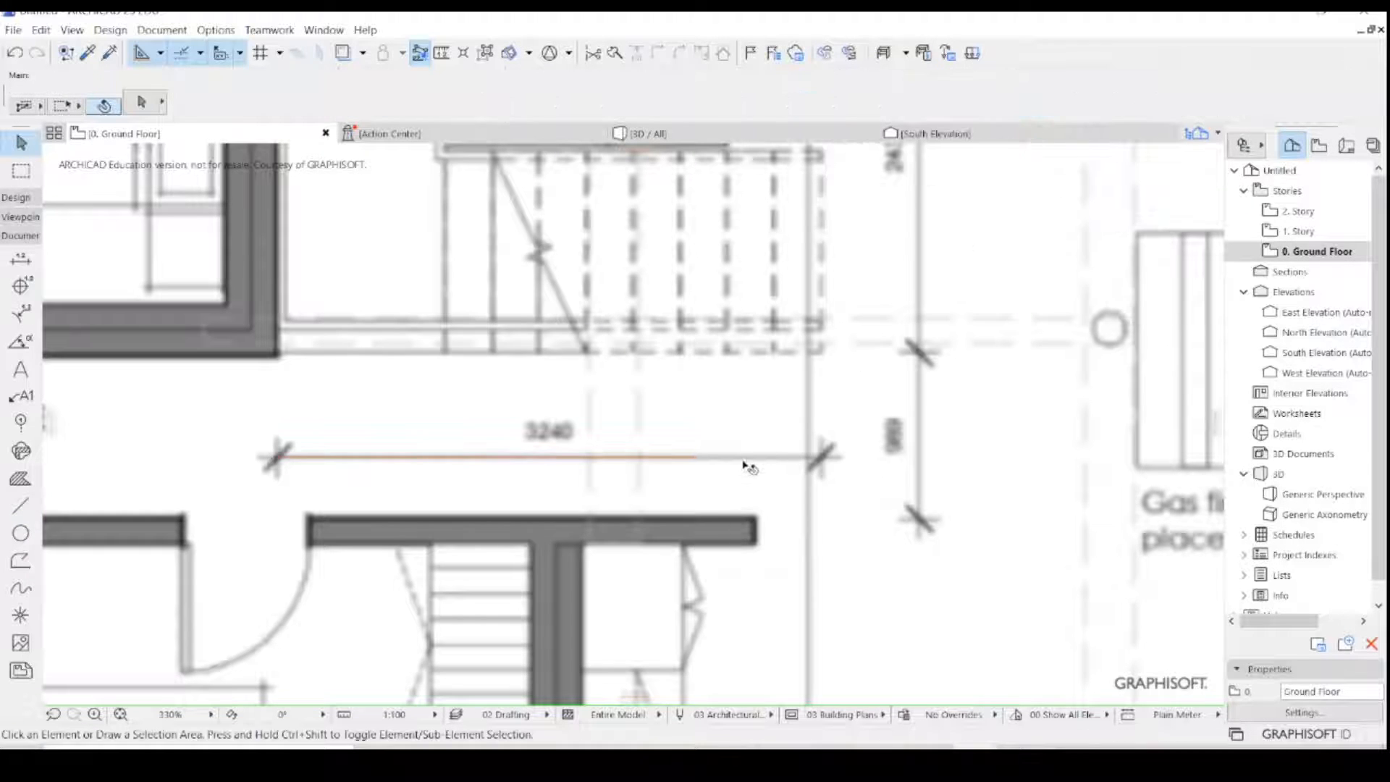
scroll(732, 510, down, 8)
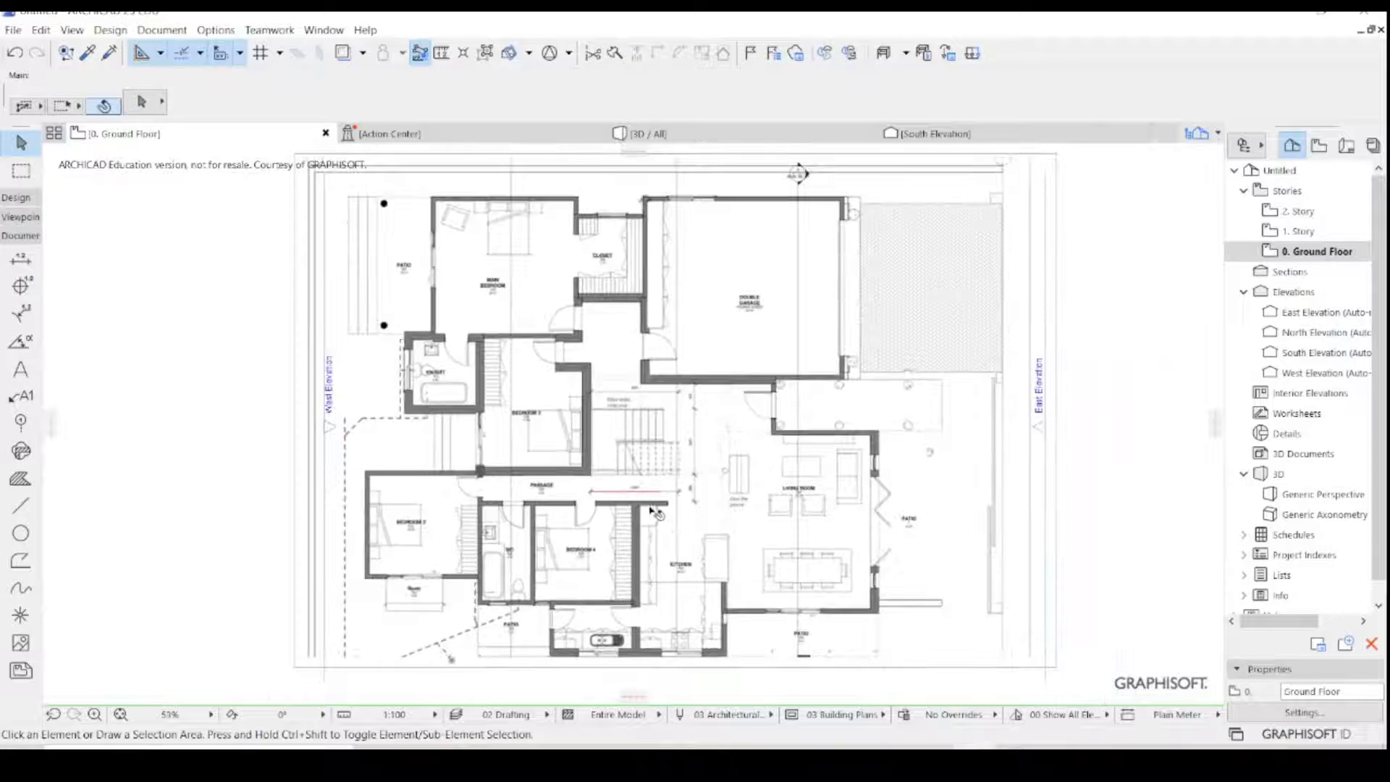
click(615, 581)
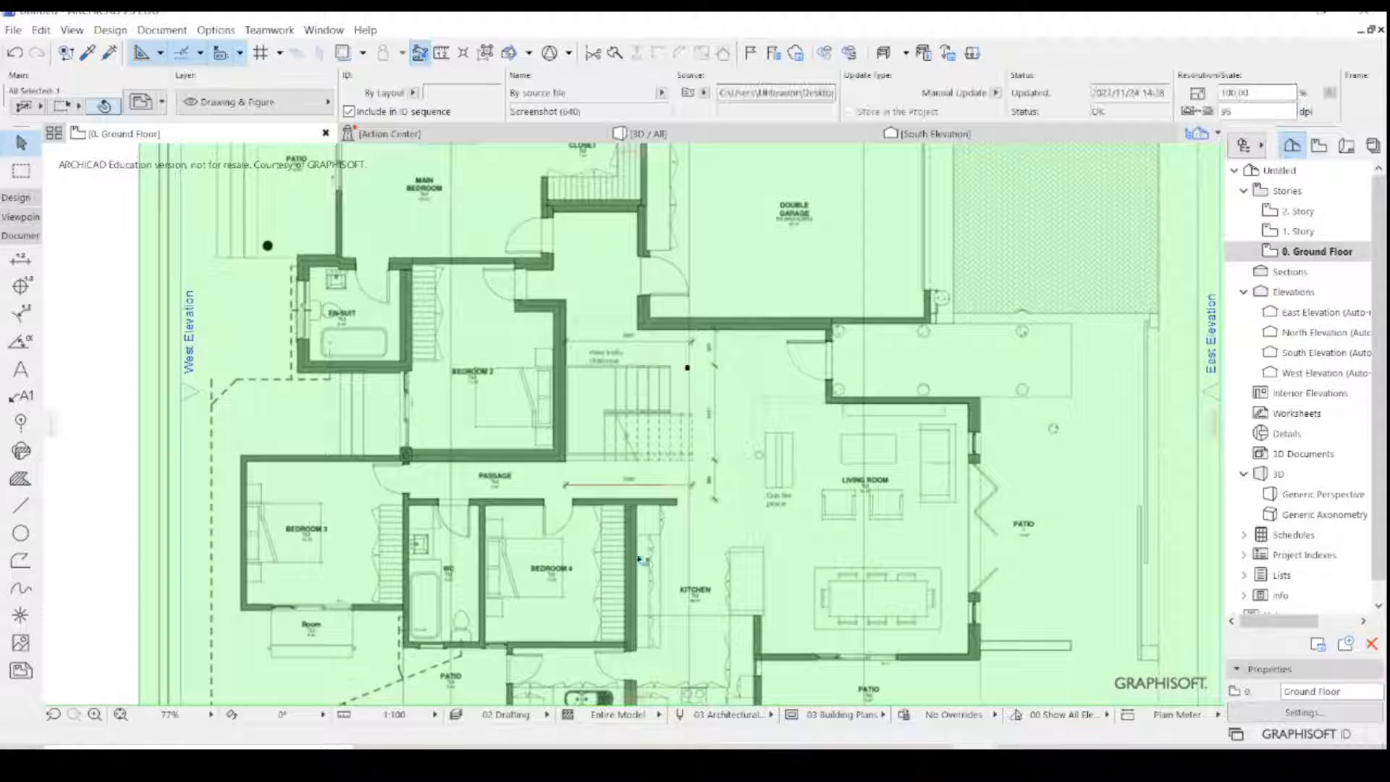
scroll(607, 548, down, 8)
scroll(641, 450, up, 1)
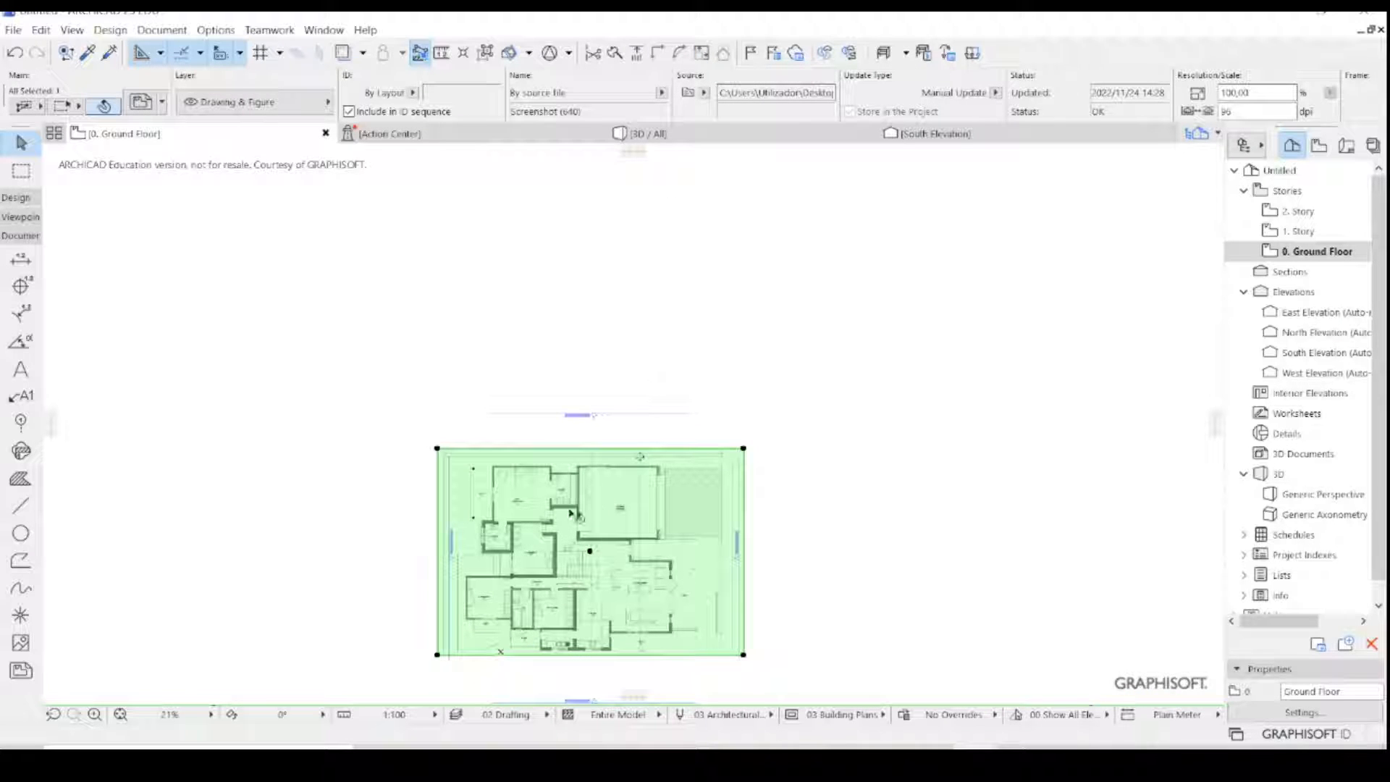
key(Escape)
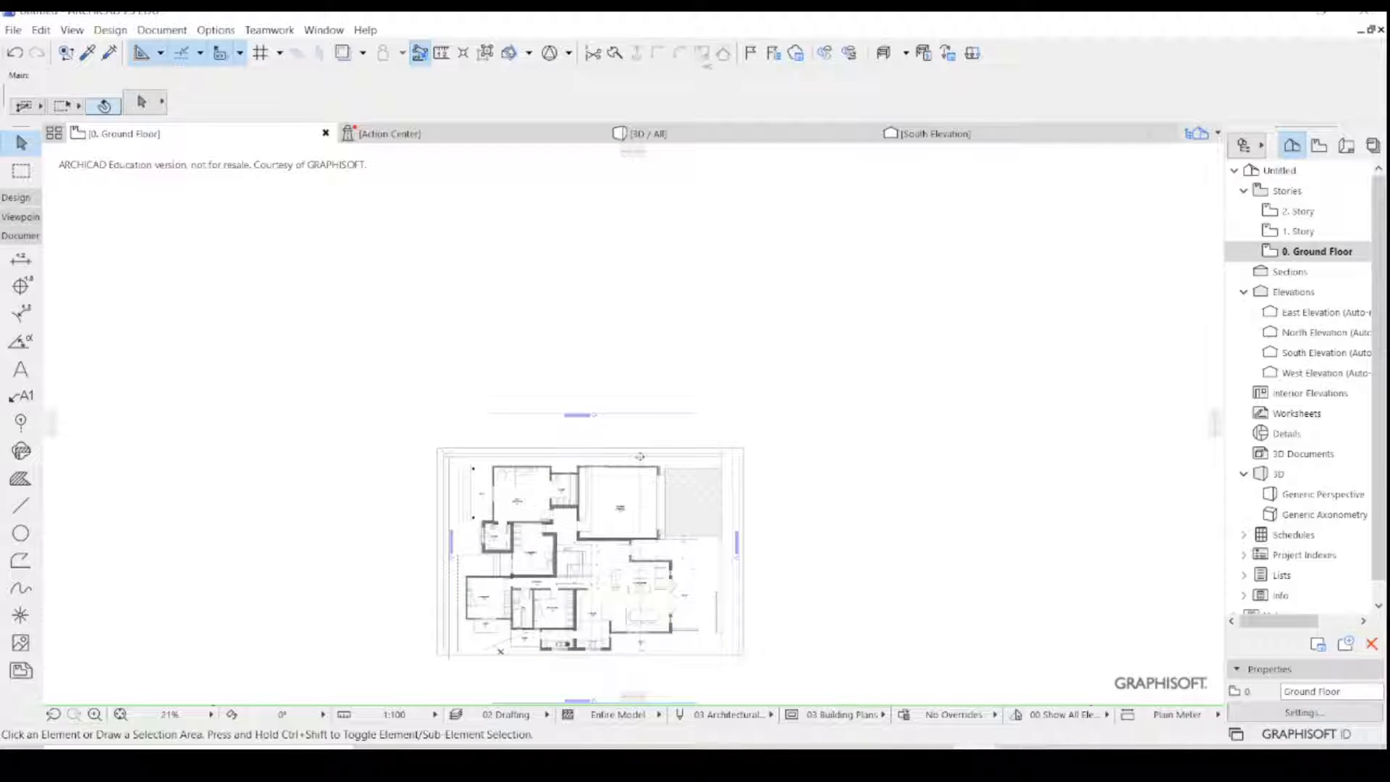
- Resize the plan image graphically from the 3240 dimension's tick by Bedroom 2, matching its far tick to the reference line's 3240 mm end
click(616, 547)
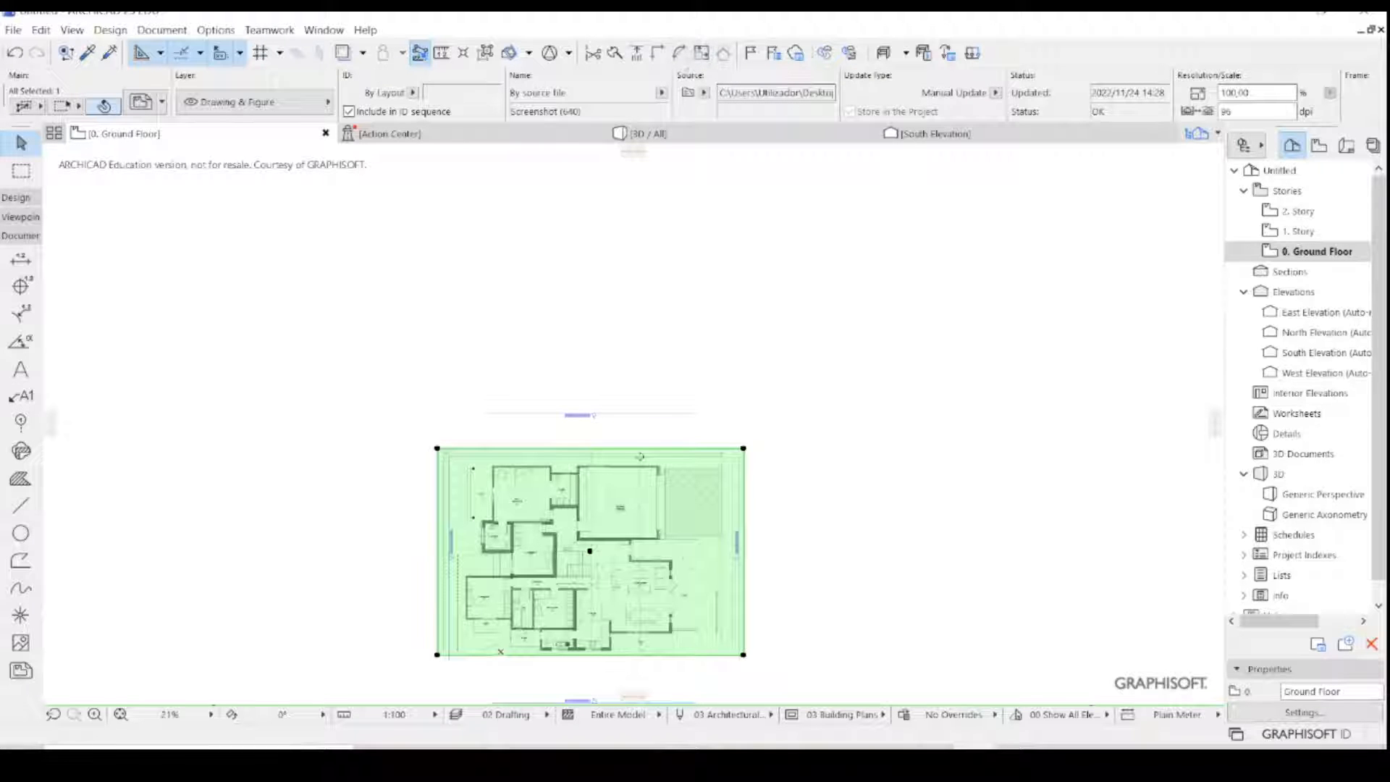
click(40, 30)
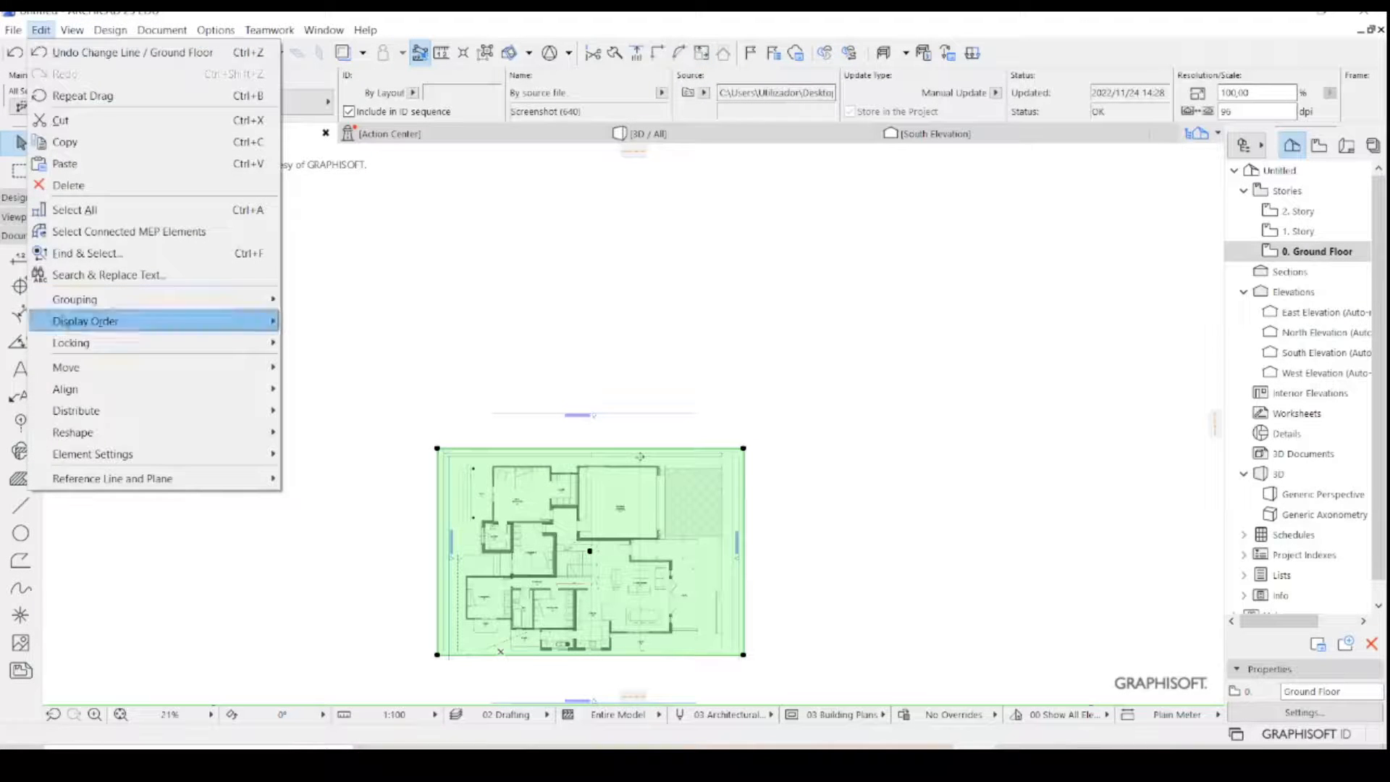
mouse_move(87, 432)
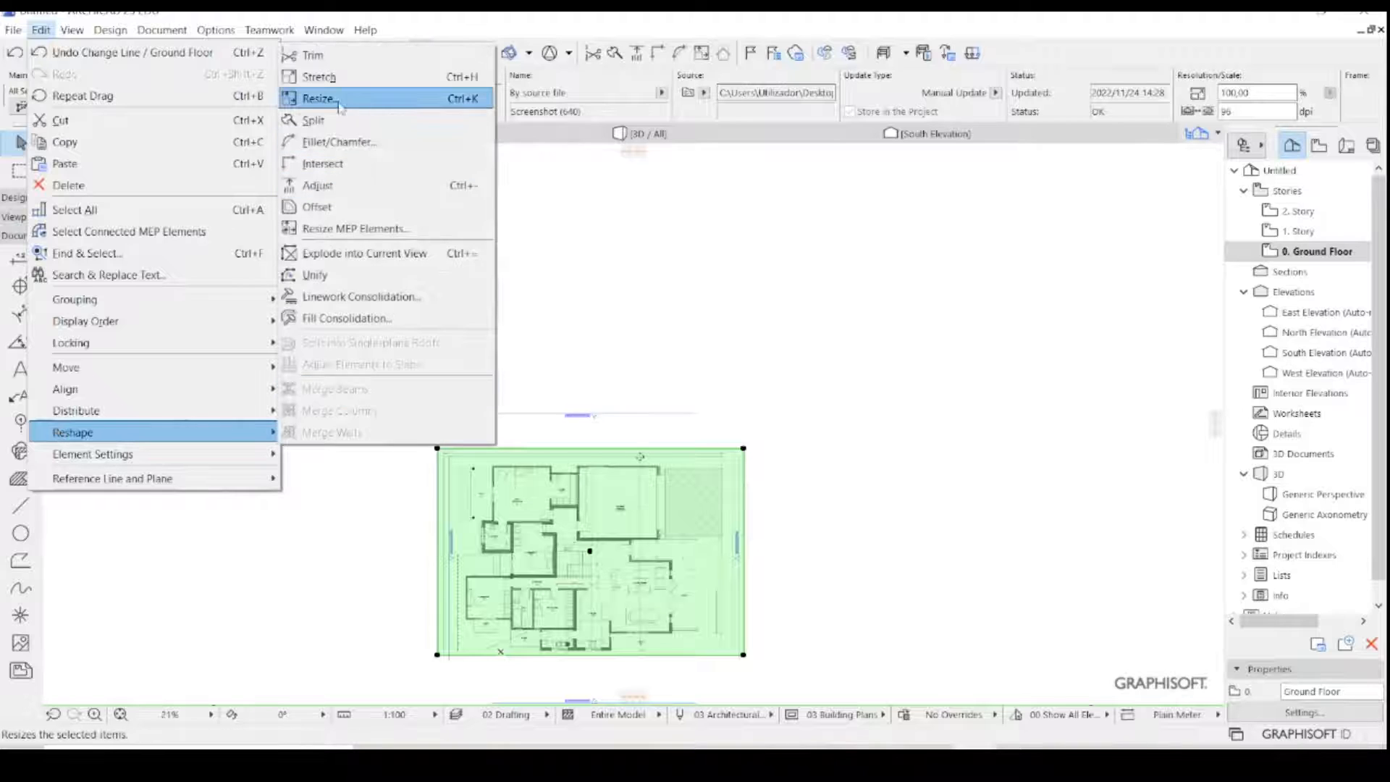
click(340, 106)
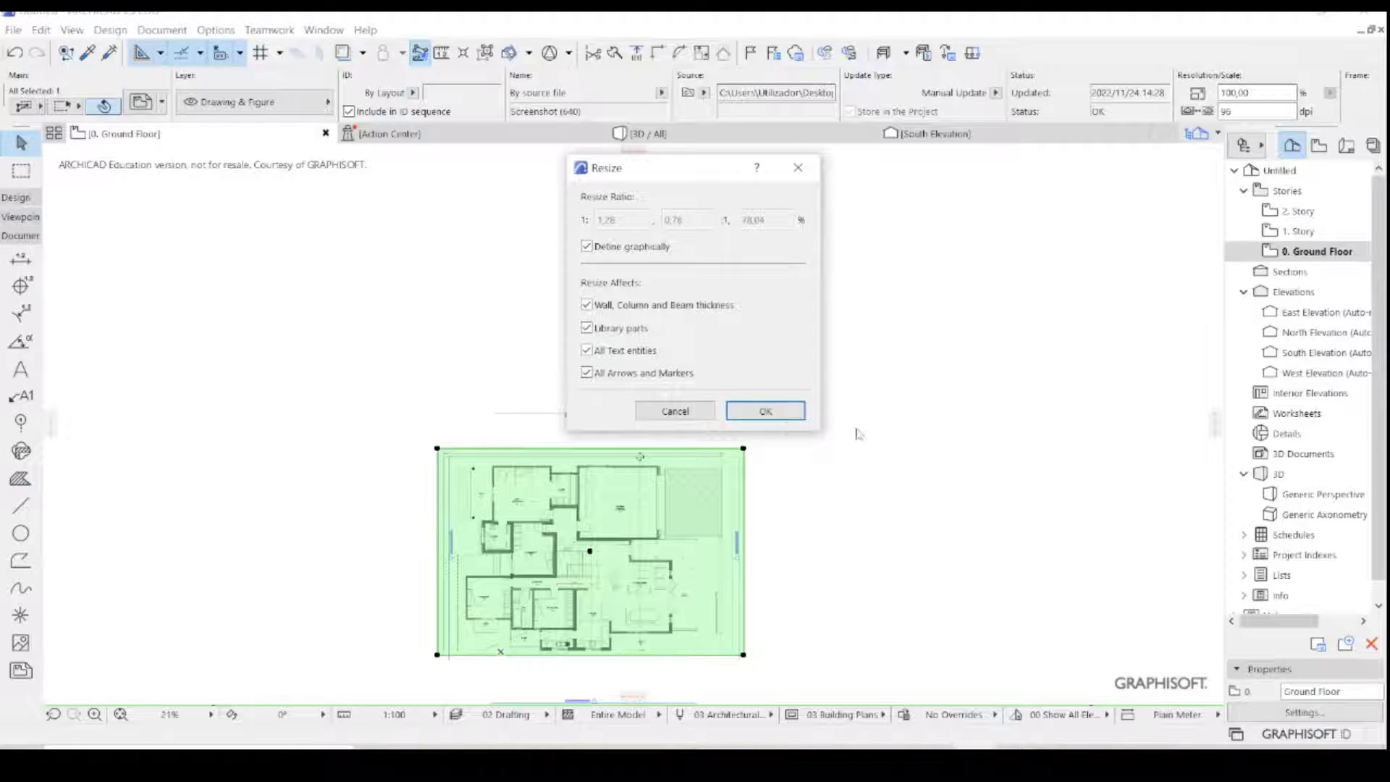
click(778, 410)
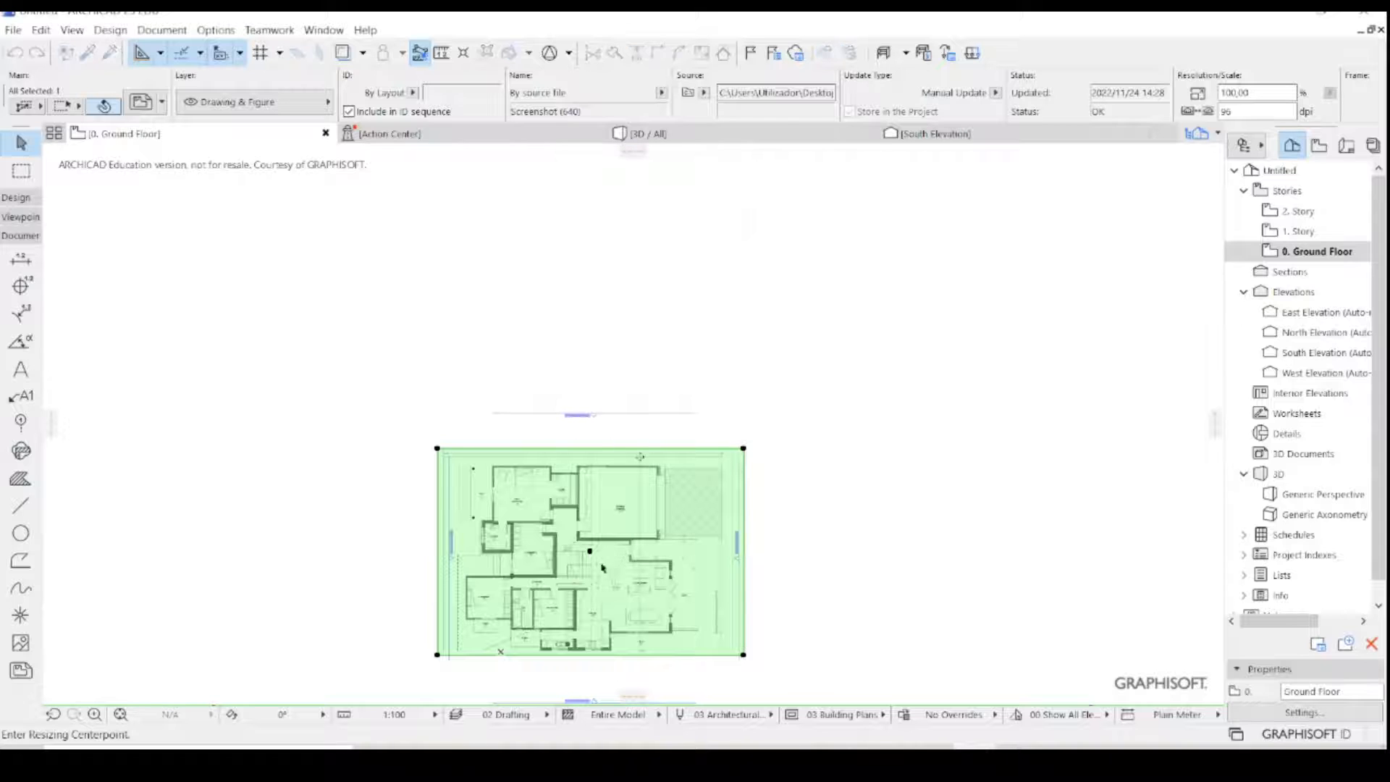
scroll(560, 624, up, 6)
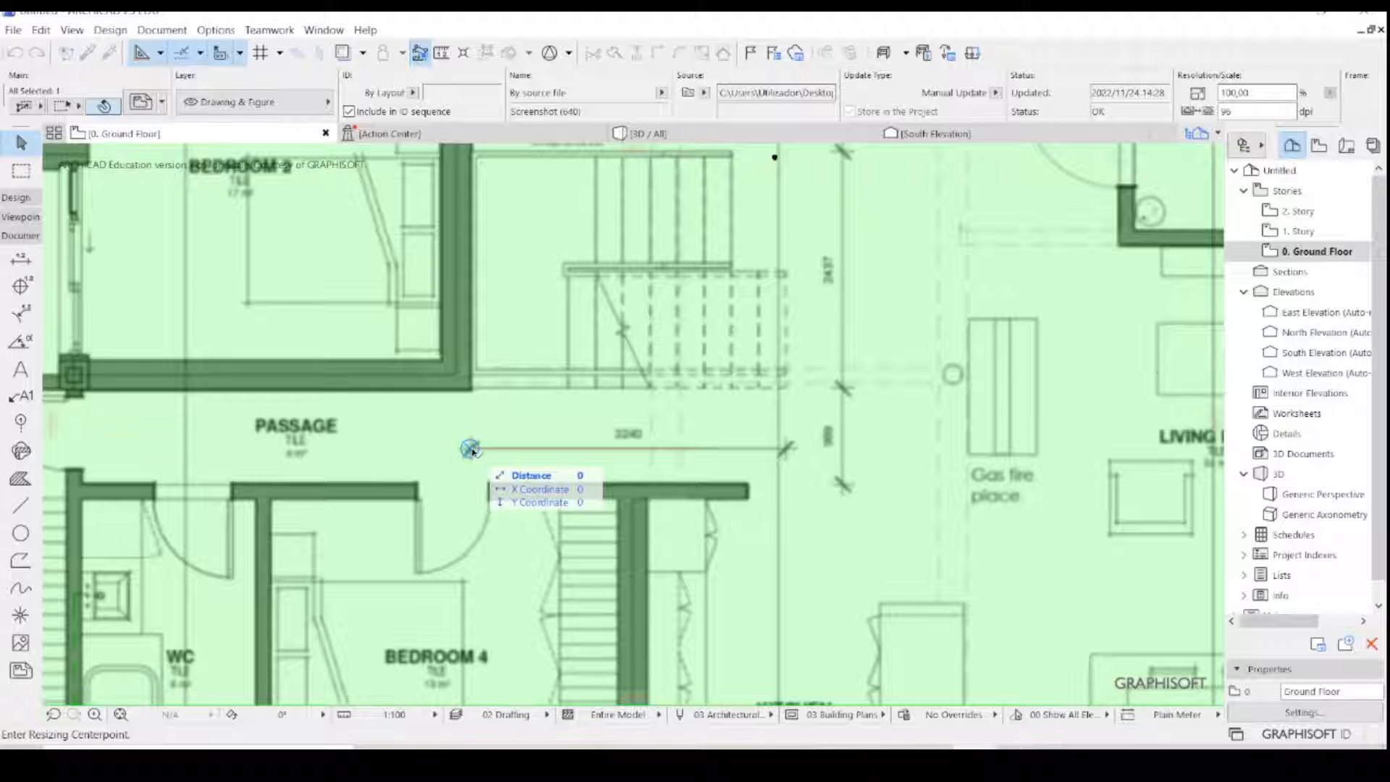
click(471, 449)
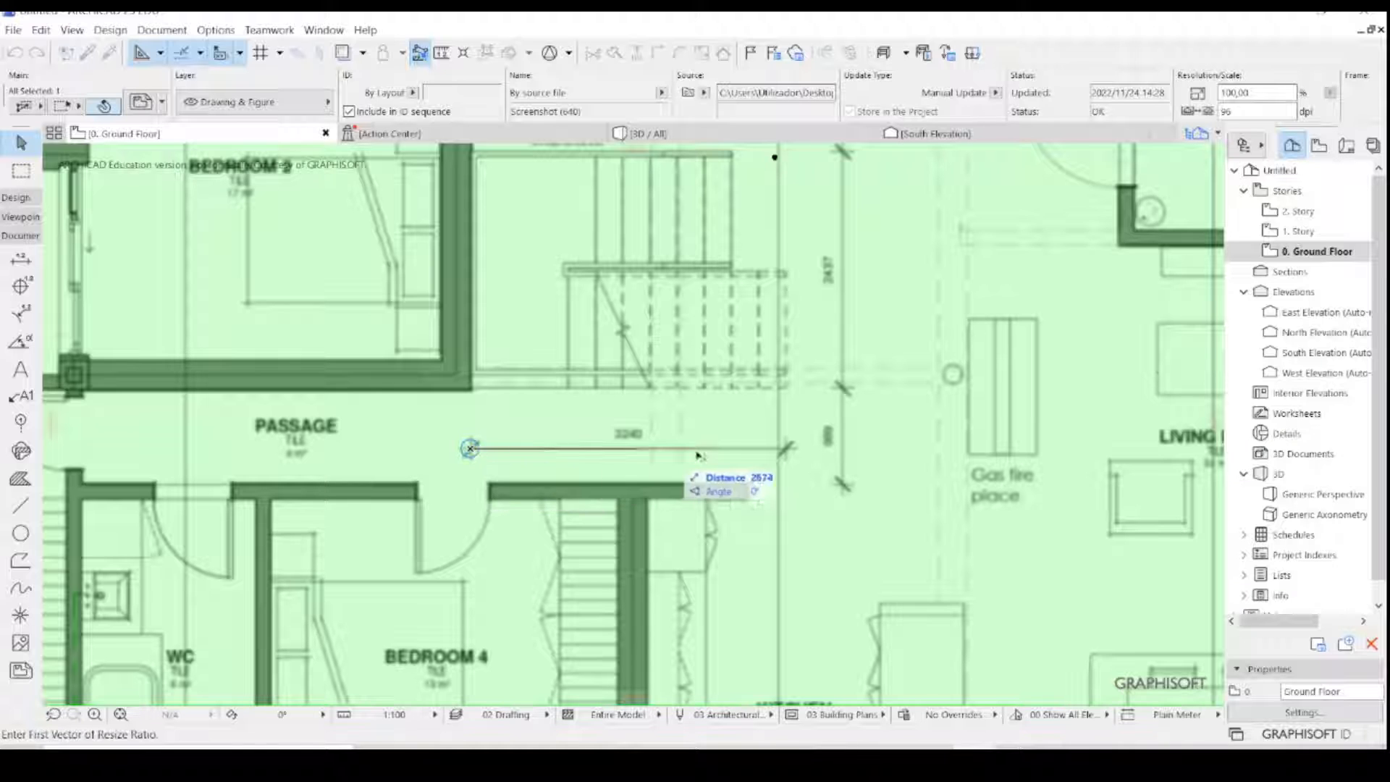
scroll(778, 465, up, 3)
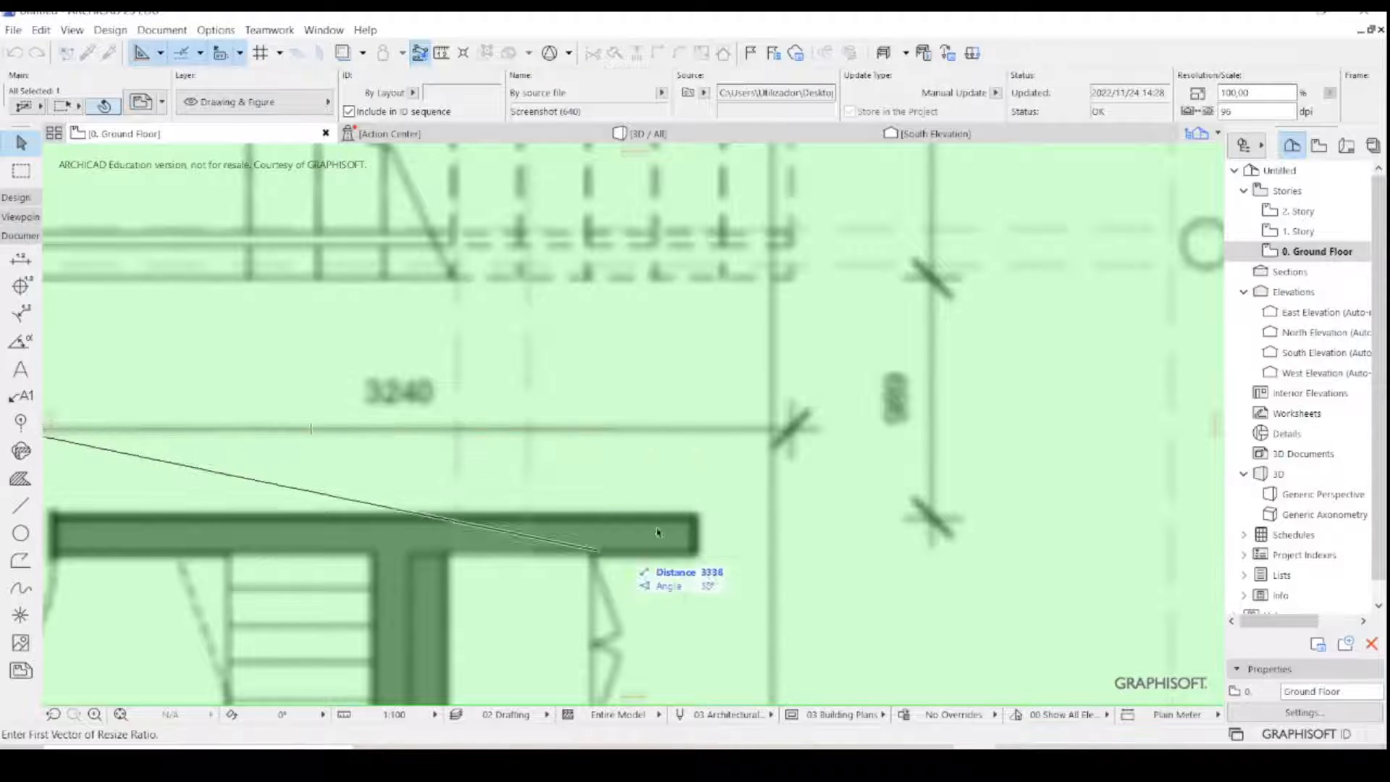
click(792, 431)
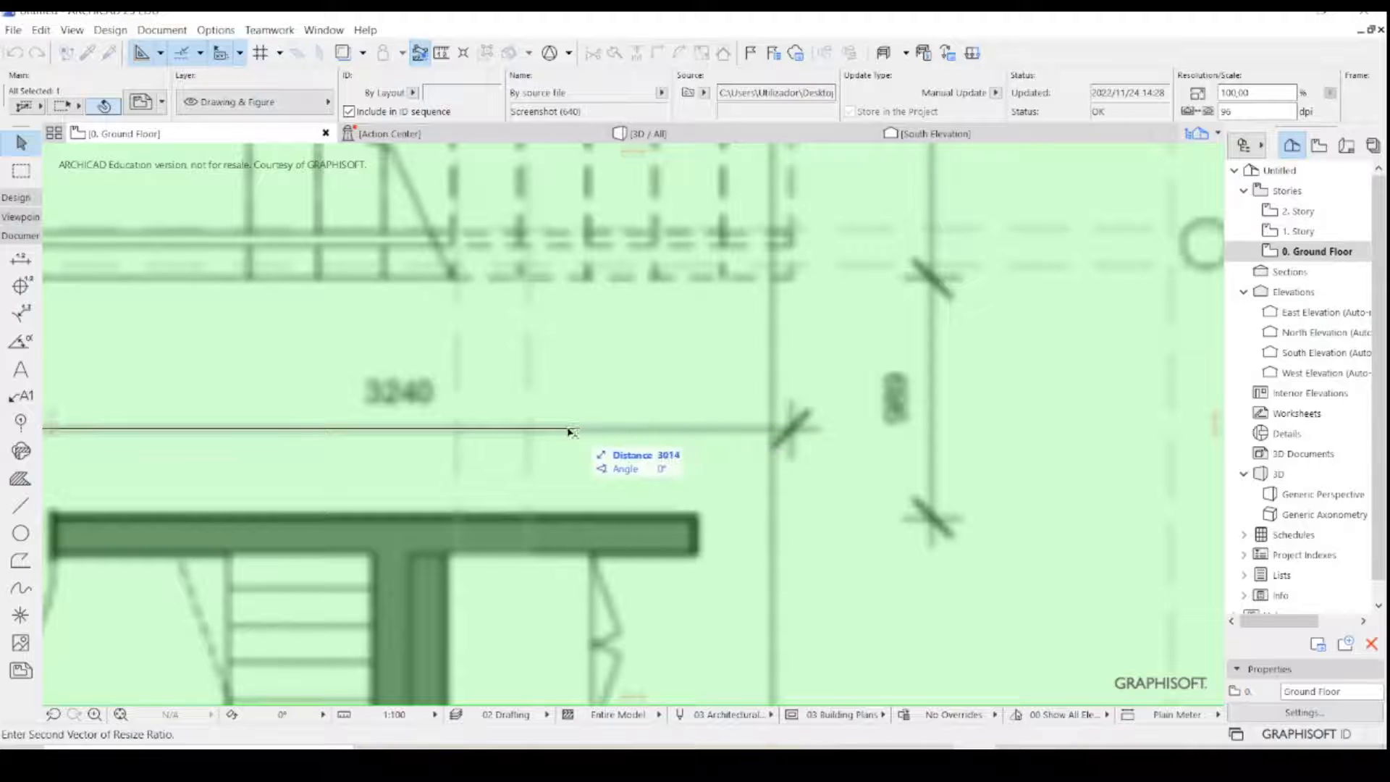
scroll(490, 444, up, 2)
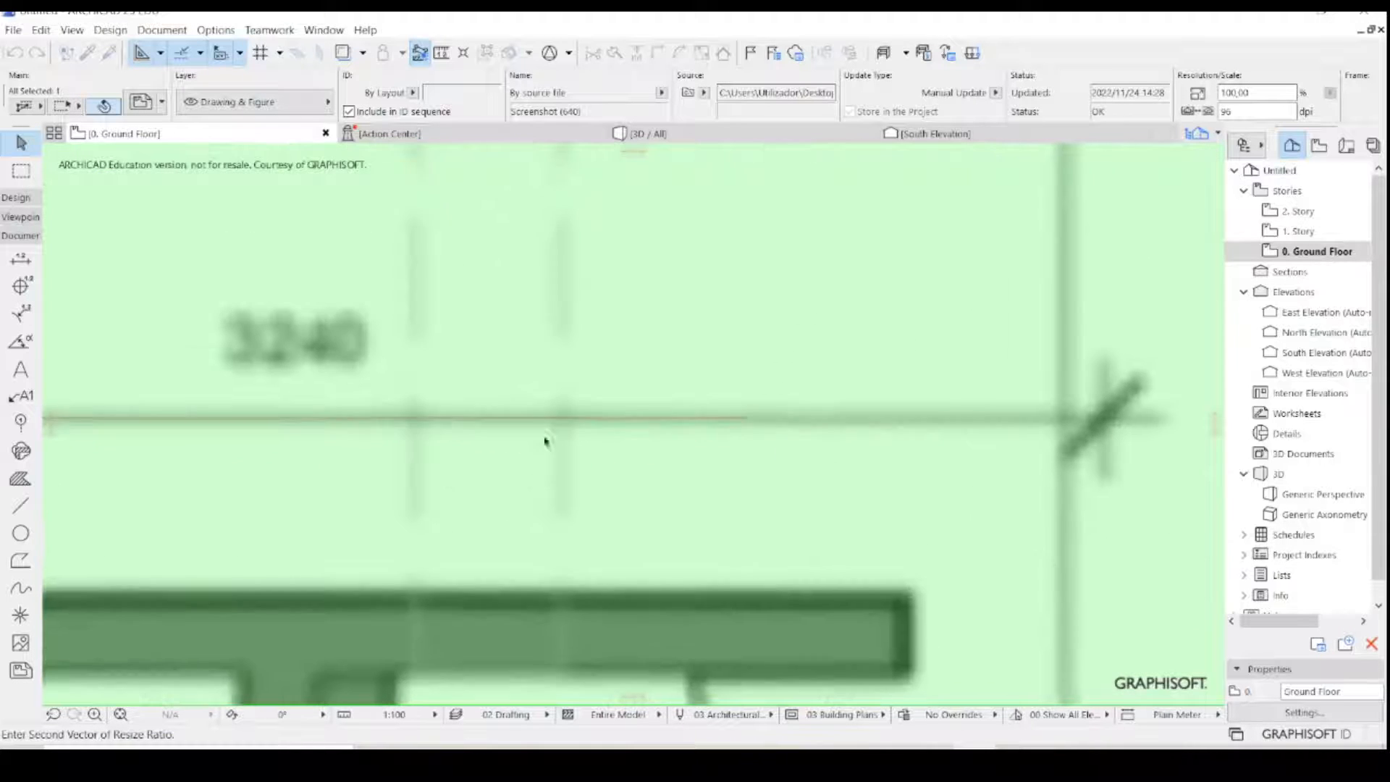
click(746, 418)
- Examine how the red reference line fits the passage's 3240 dimension and check the staircase dimensions on the resized plan
scroll(747, 418, down, 4)
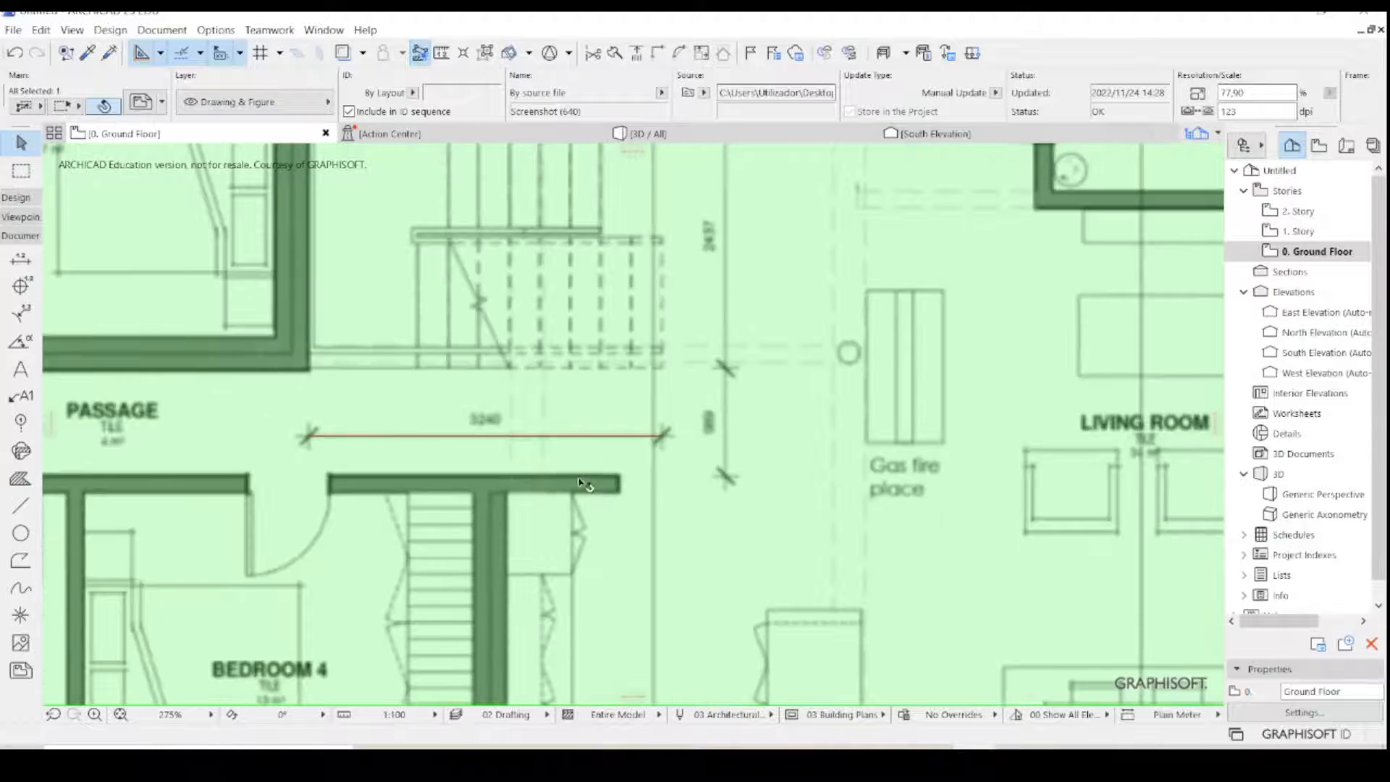
scroll(572, 492, down, 5)
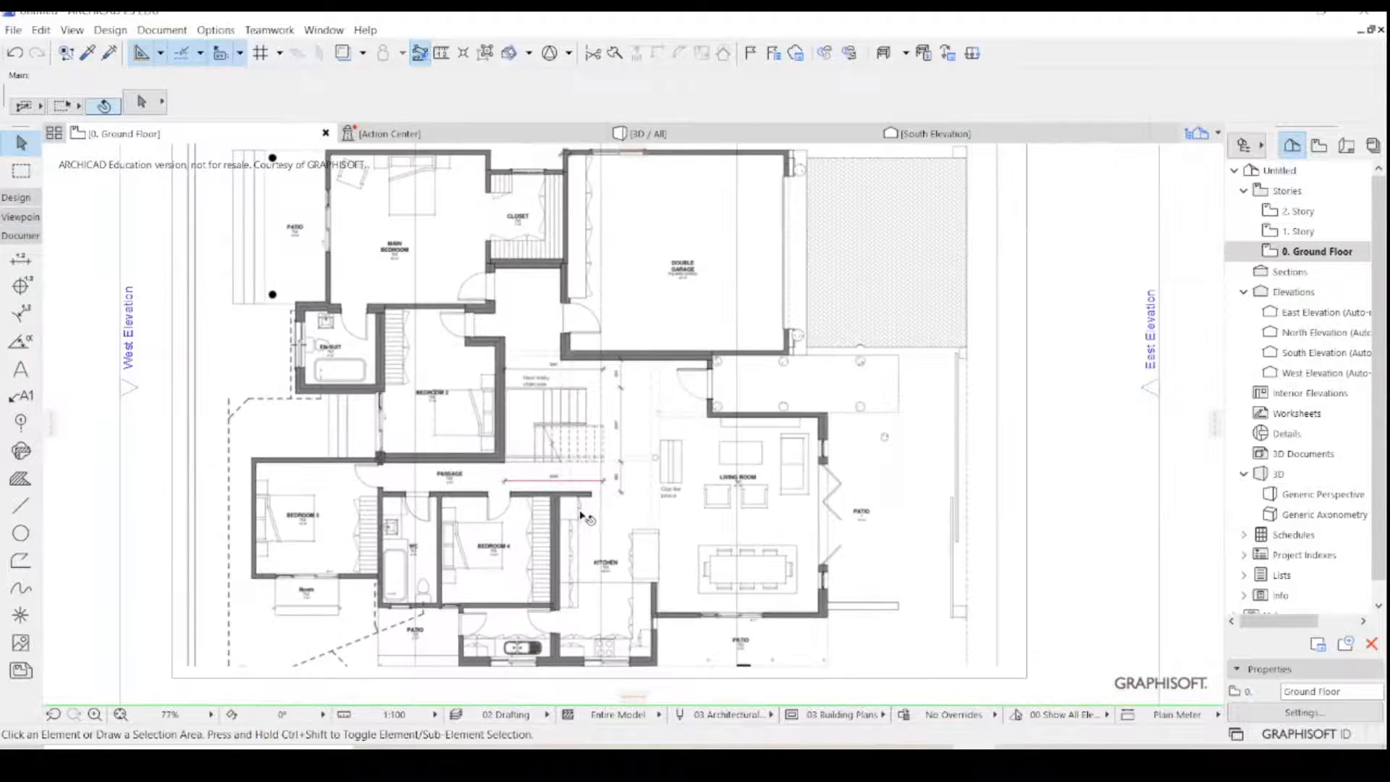
scroll(626, 478, down, 1)
scroll(630, 489, up, 3)
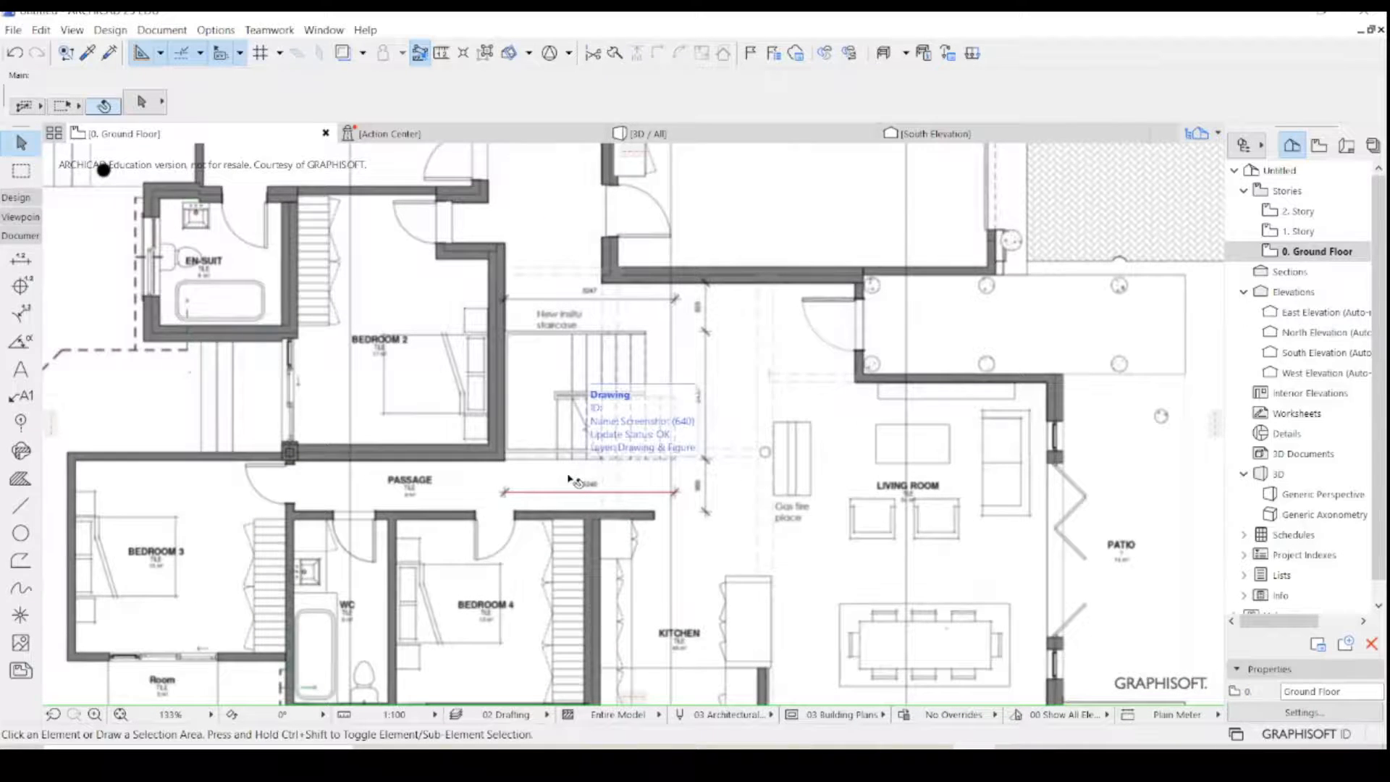
scroll(615, 516, up, 1)
scroll(615, 515, up, 1)
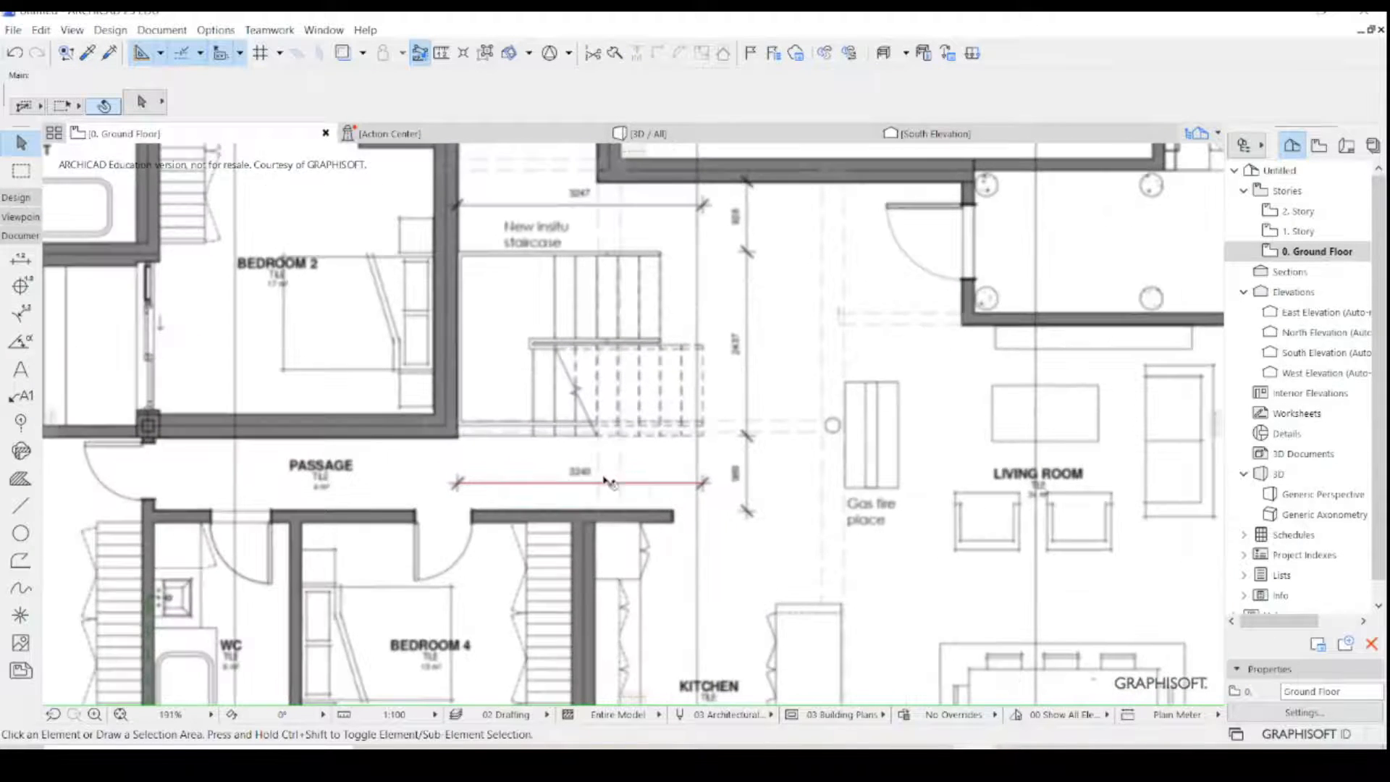
scroll(616, 515, down, 2)
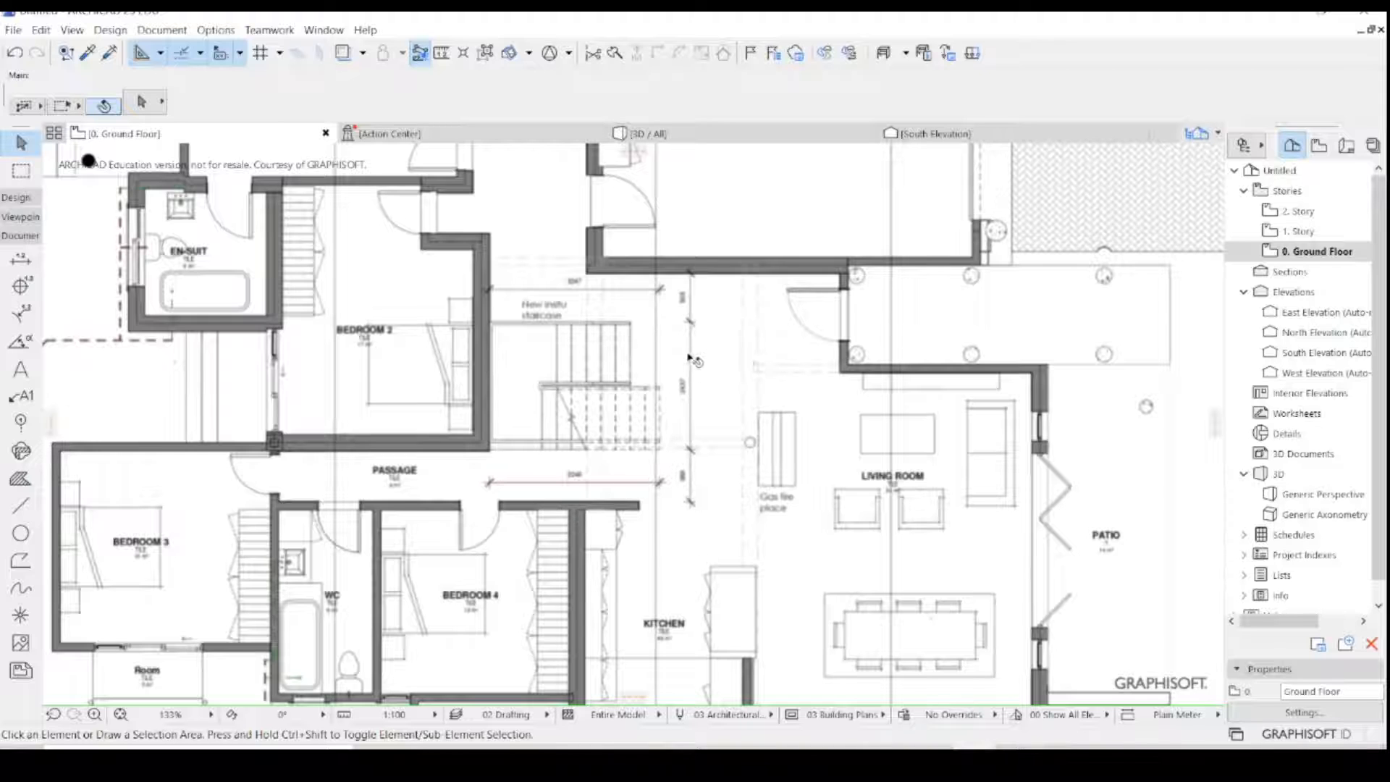
scroll(695, 341, up, 3)
scroll(630, 391, down, 4)
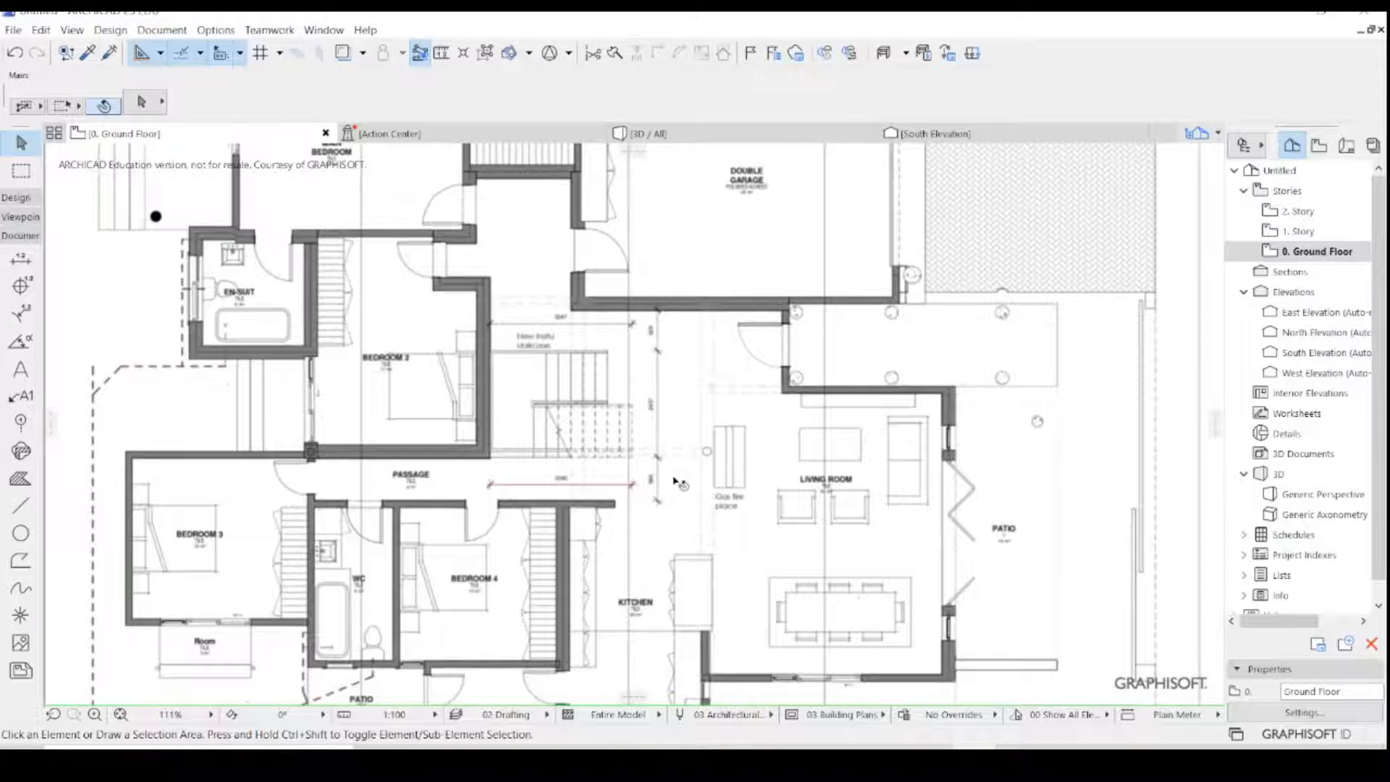
scroll(637, 433, up, 2)
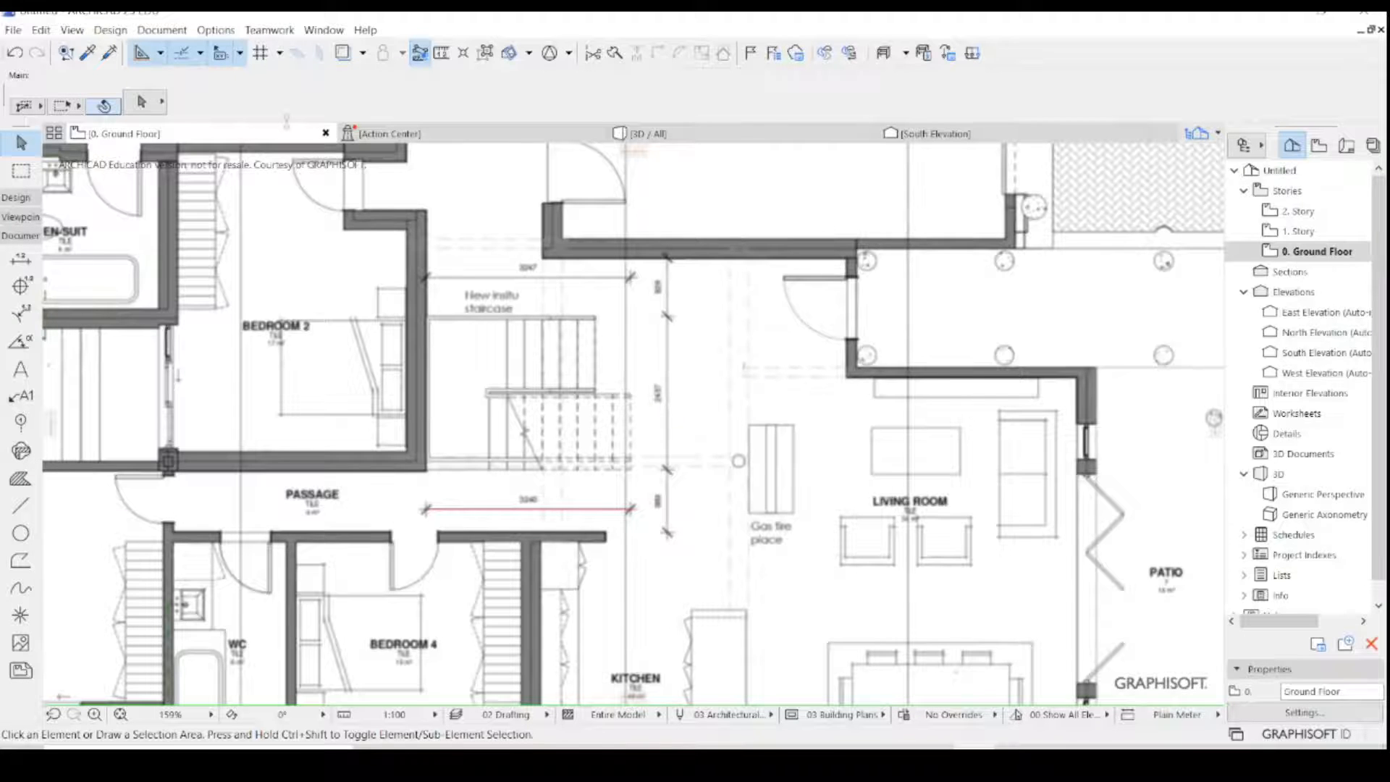
- Measure the vertical 2437 dimension beside the staircase between its two end ticks to check the plan's scale
click(441, 52)
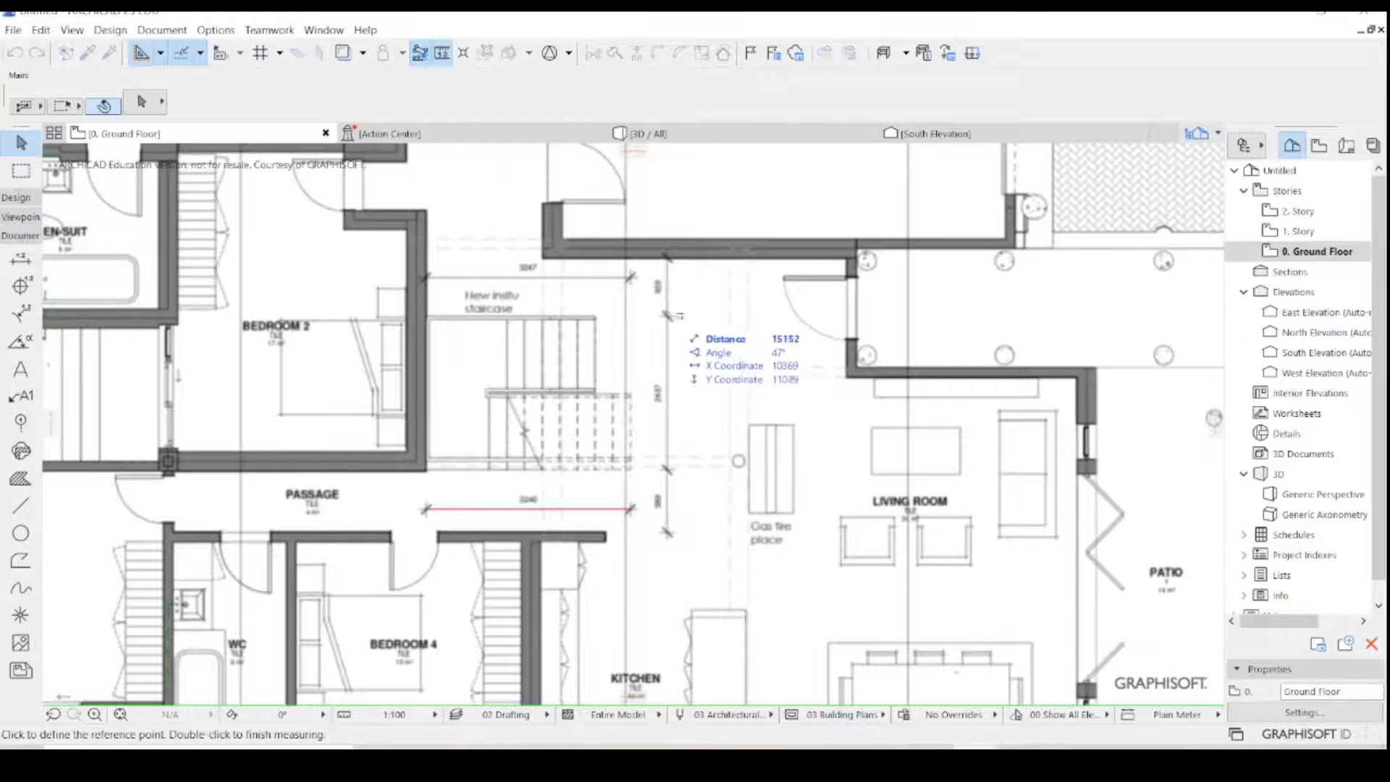
scroll(668, 319, up, 2)
scroll(683, 324, up, 1)
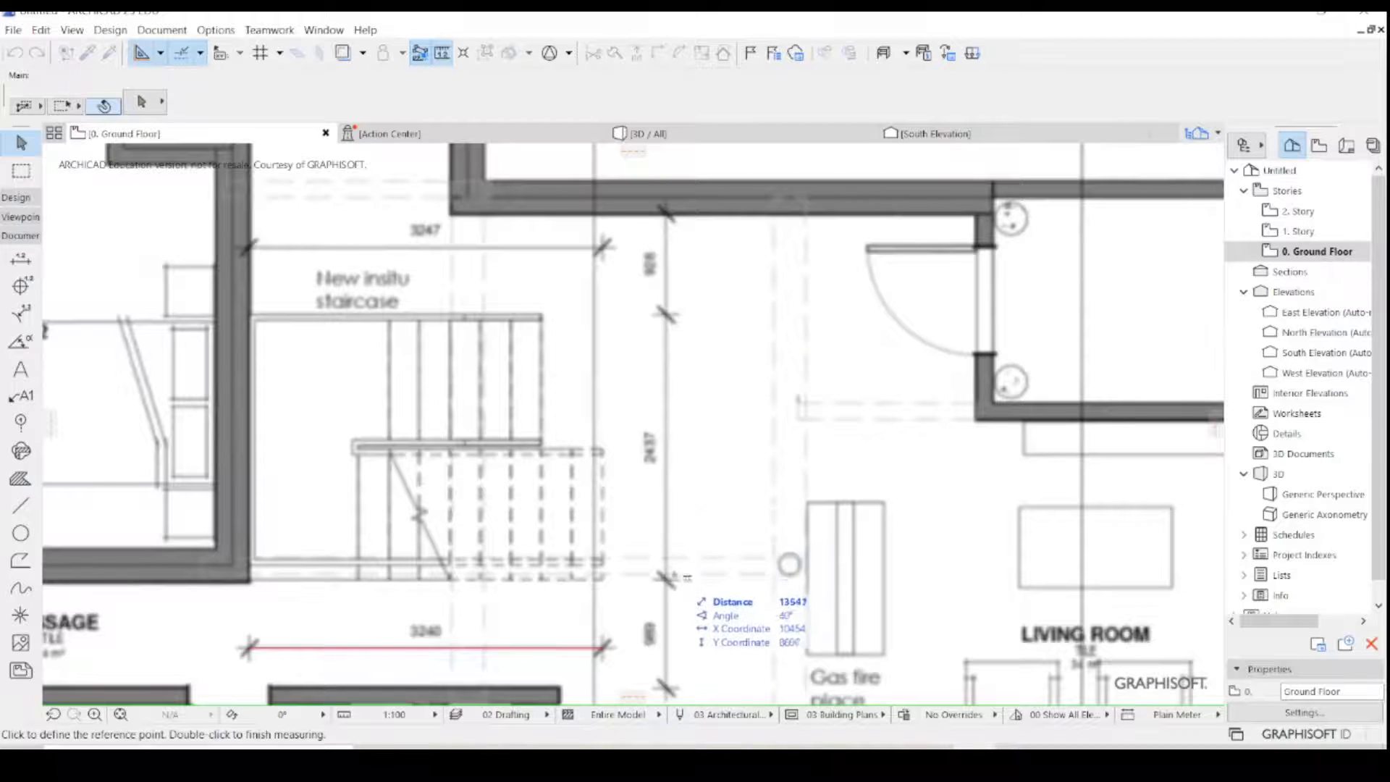
click(667, 579)
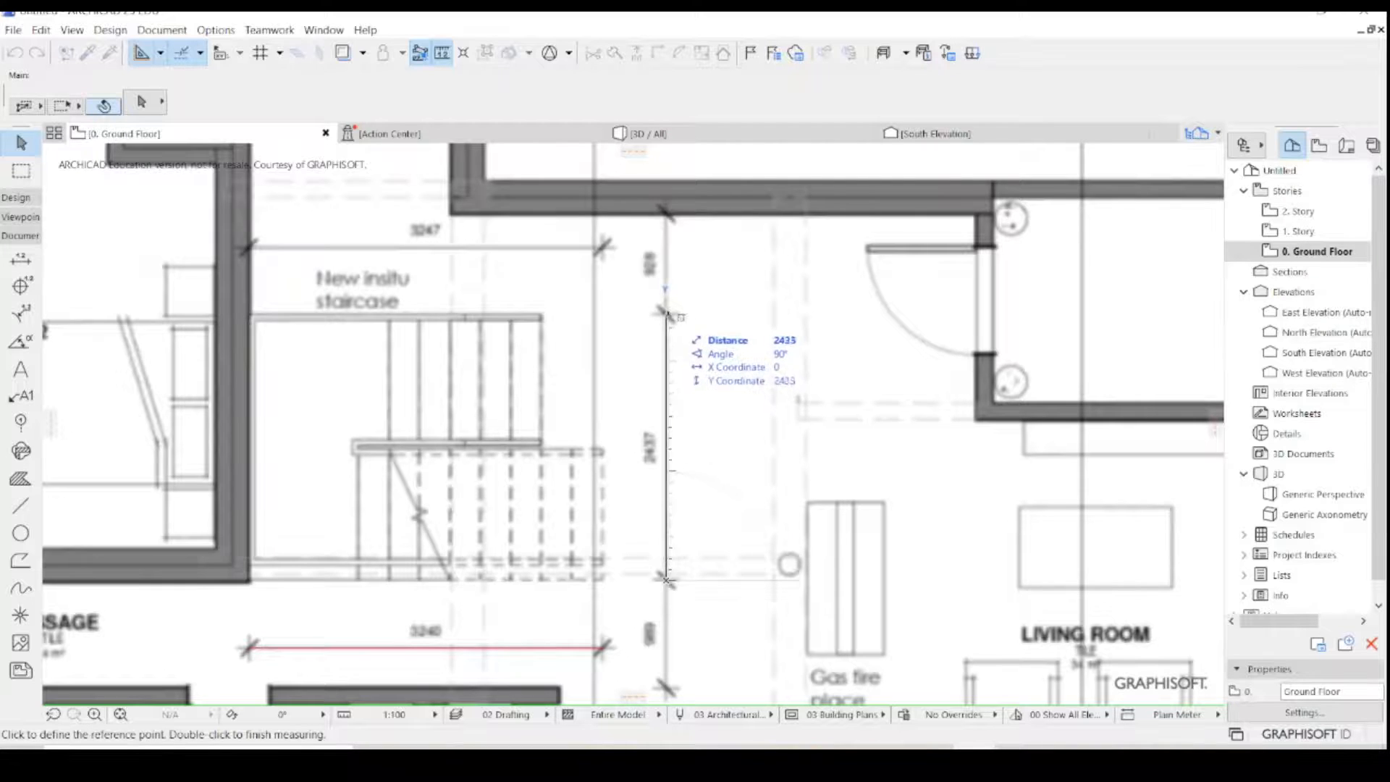
scroll(666, 315, up, 2)
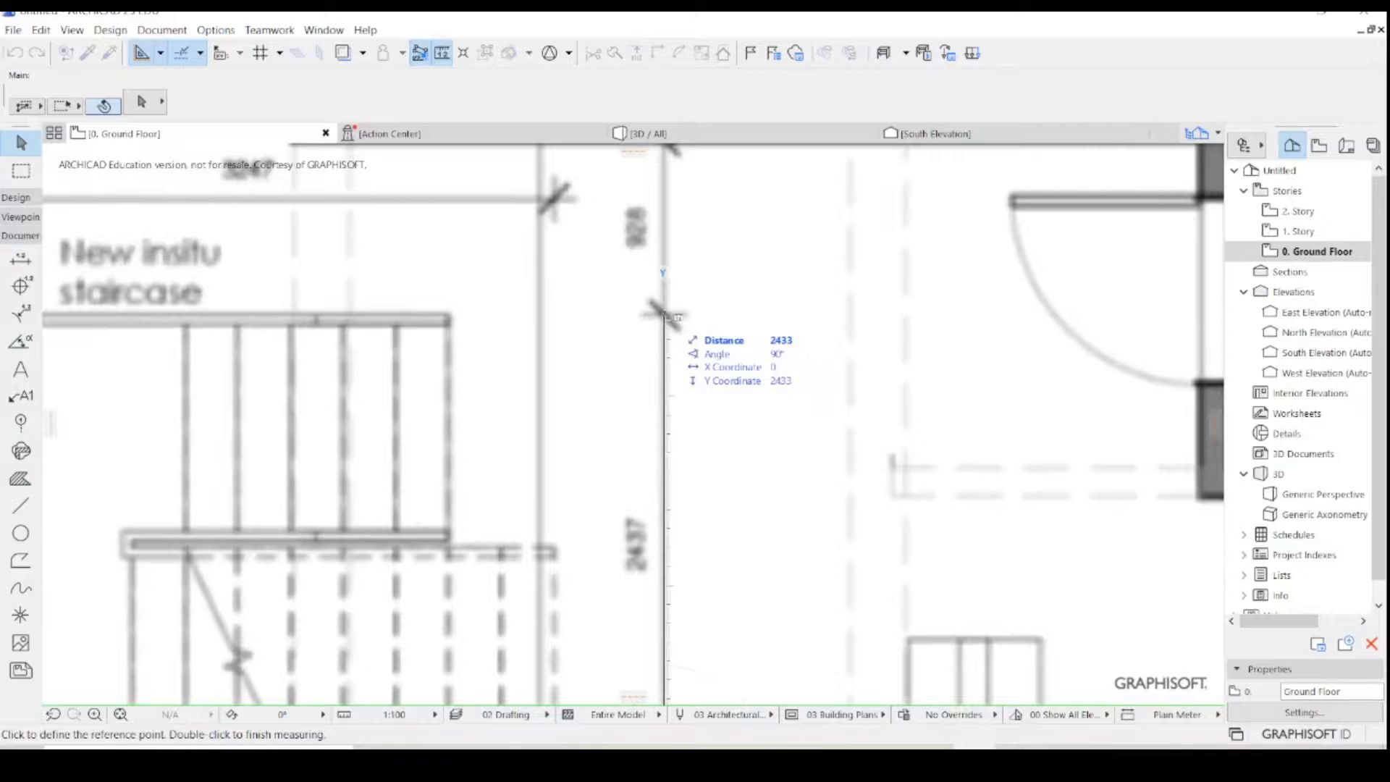
scroll(666, 315, down, 4)
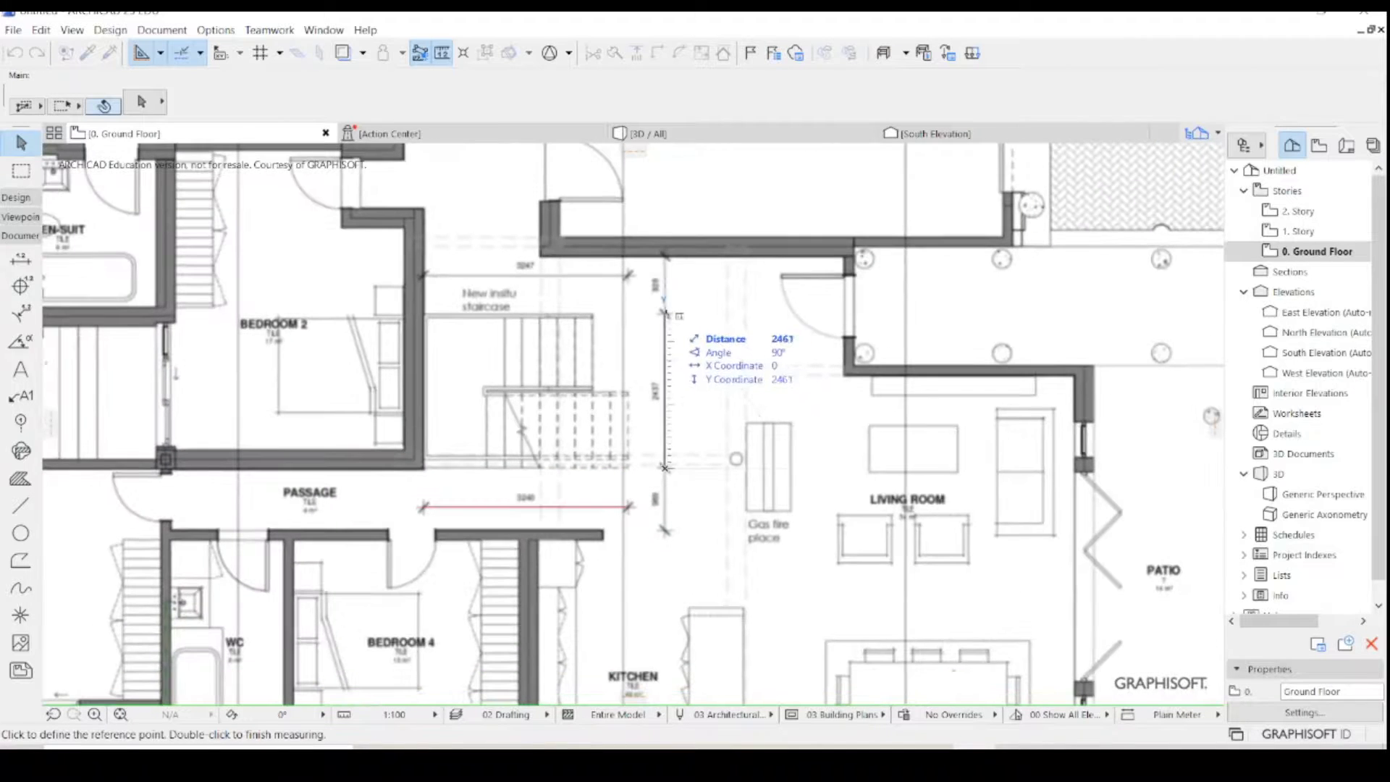
scroll(664, 314, up, 4)
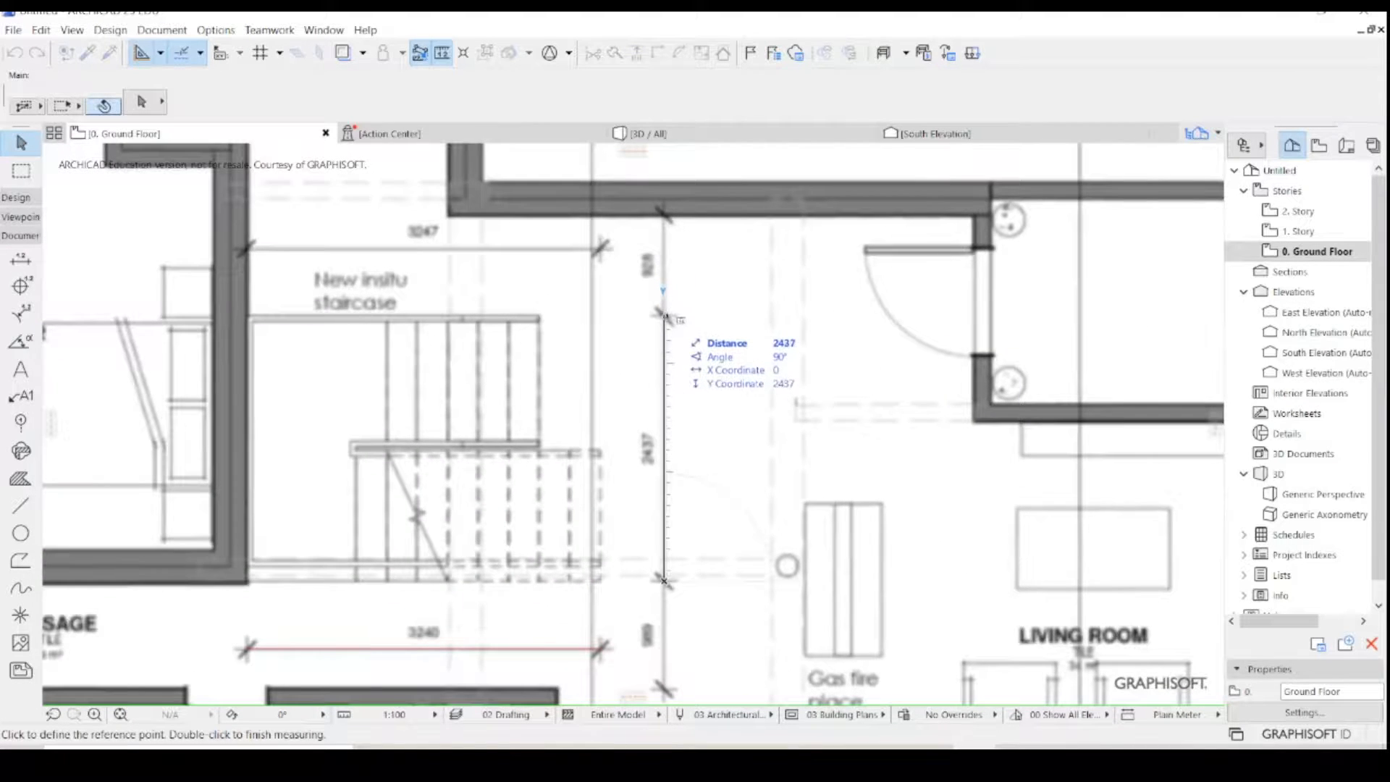
scroll(664, 314, up, 8)
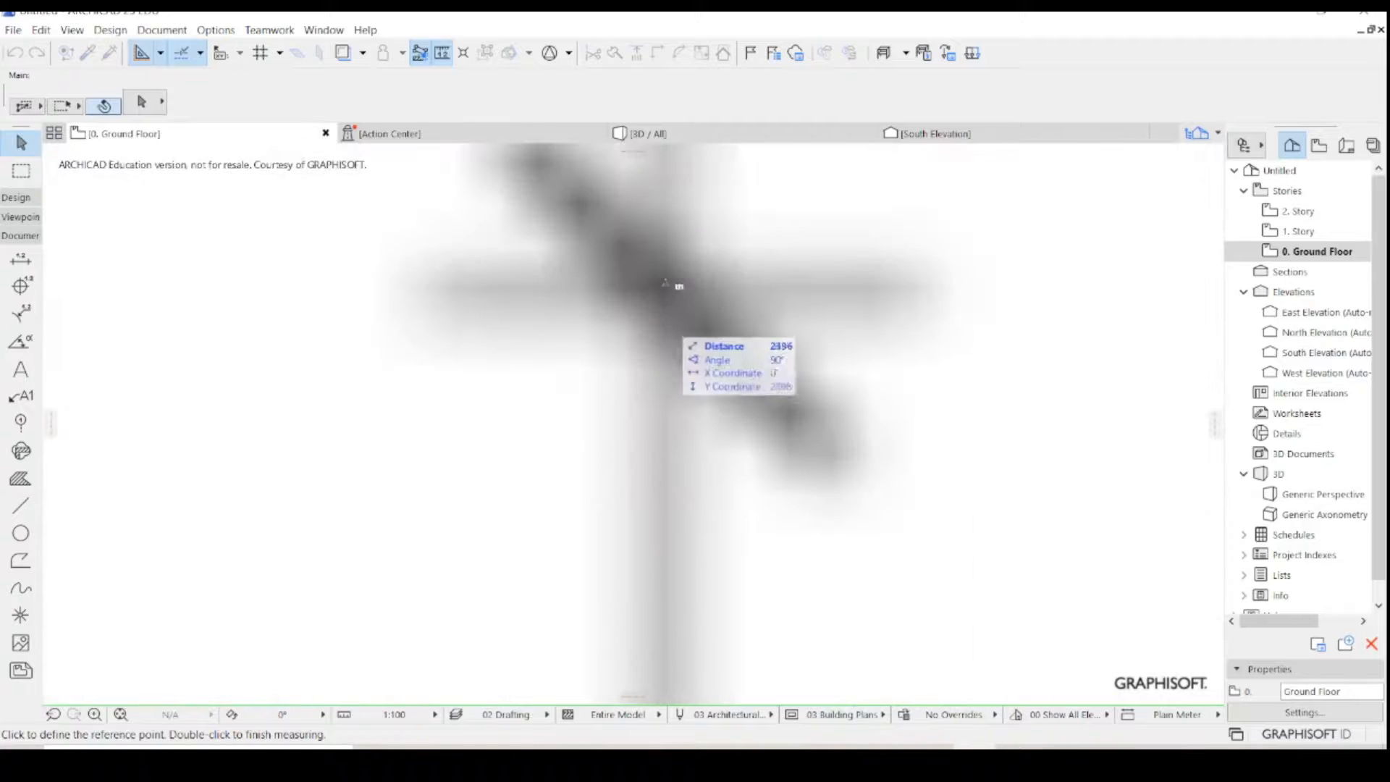
key(Escape)
scroll(667, 297, down, 8)
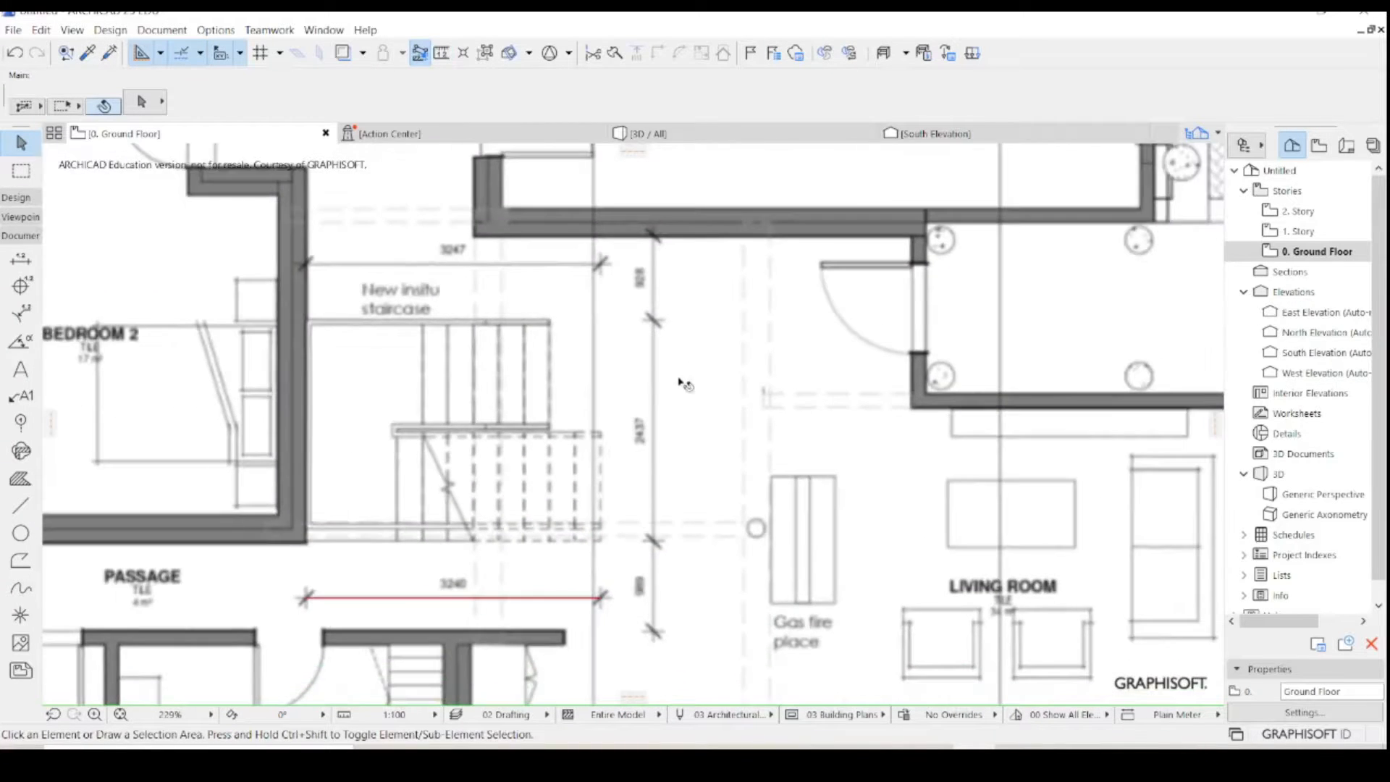
scroll(680, 386, down, 5)
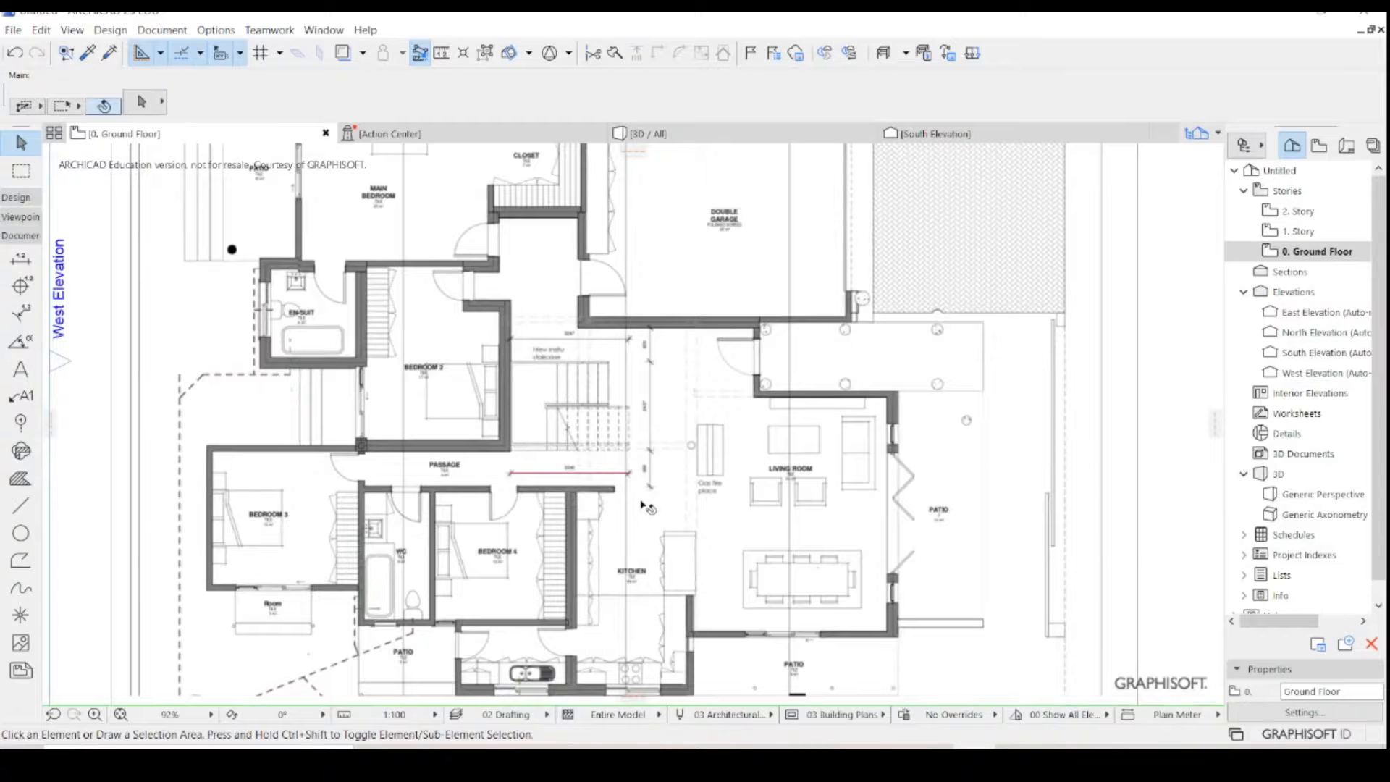
scroll(555, 421, down, 4)
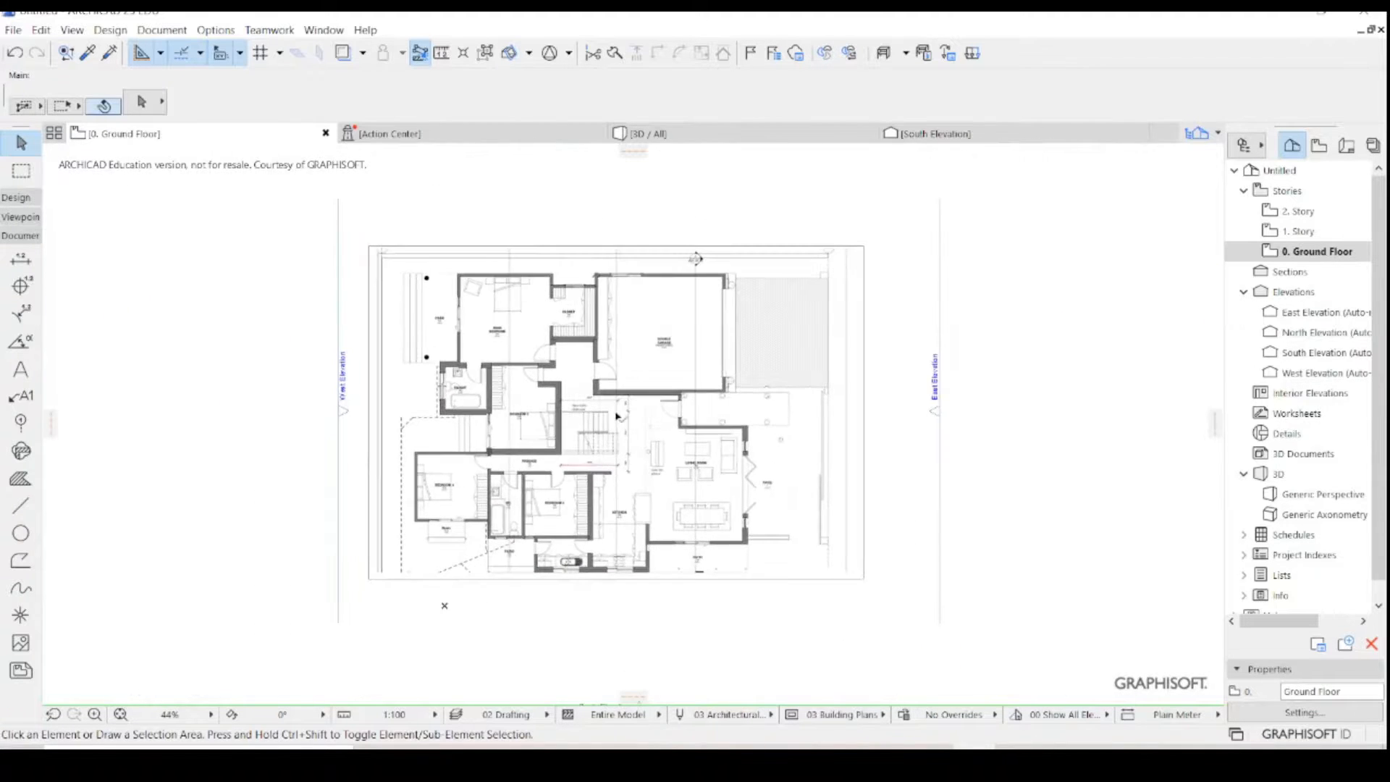
scroll(689, 347, up, 2)
scroll(760, 416, down, 3)
scroll(616, 405, down, 1)
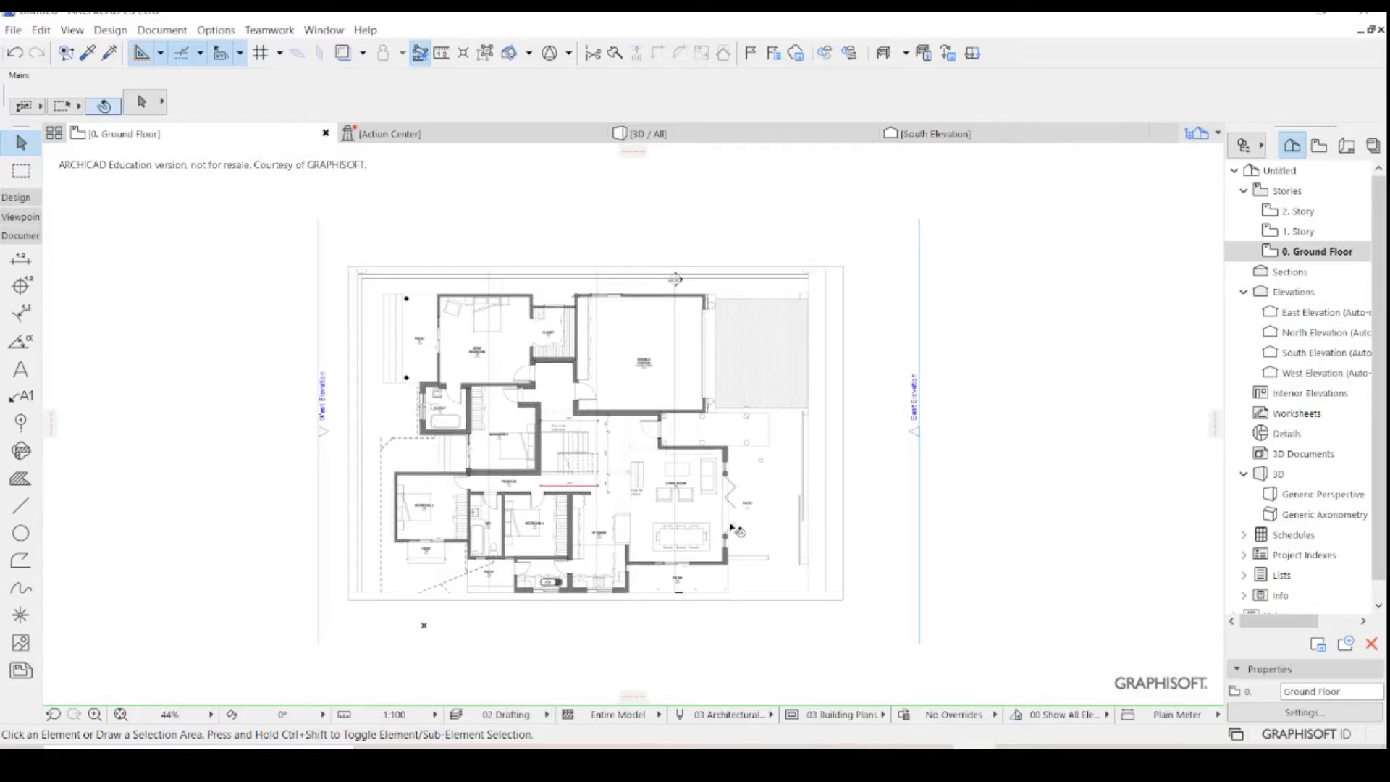